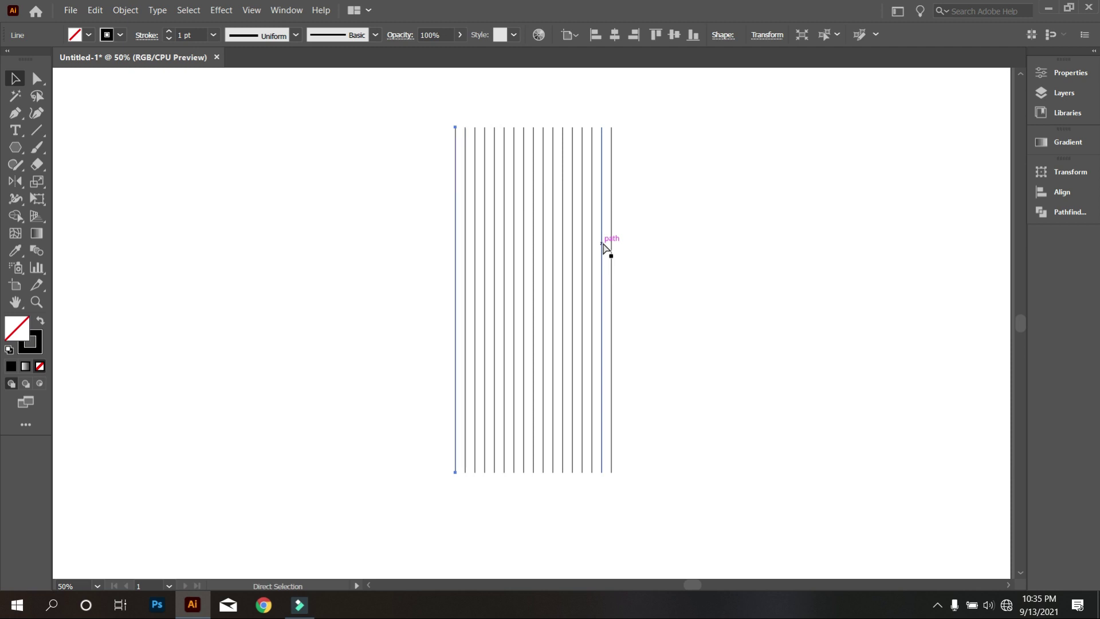
- Clear the selection, then marquee-select all 17 vertical lines
left_click(388, 199)
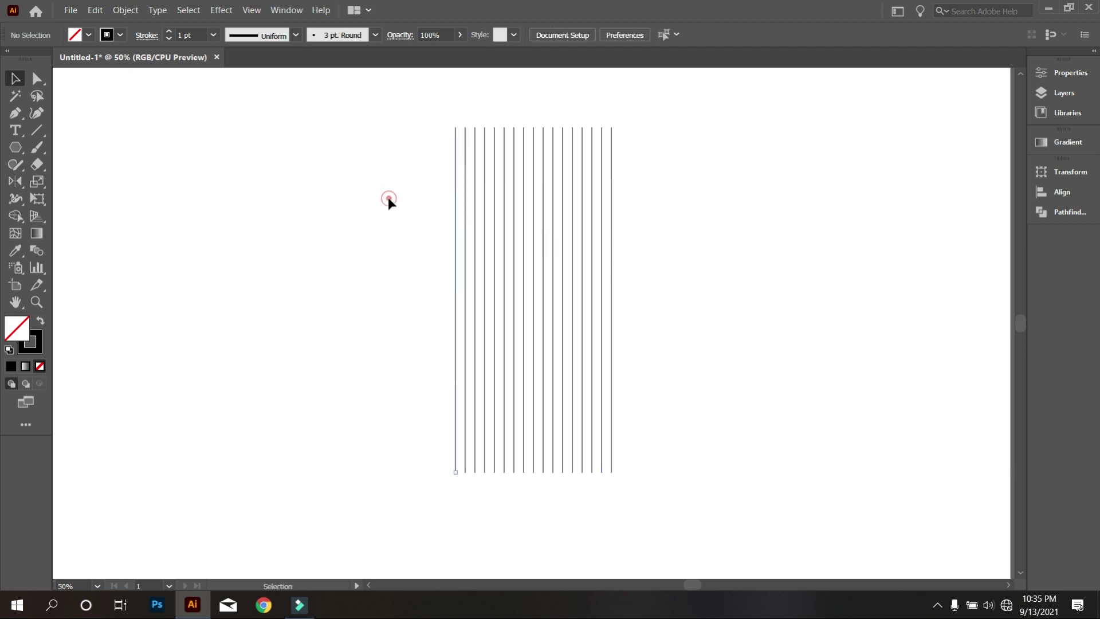
left_click_drag(315, 129, 736, 283)
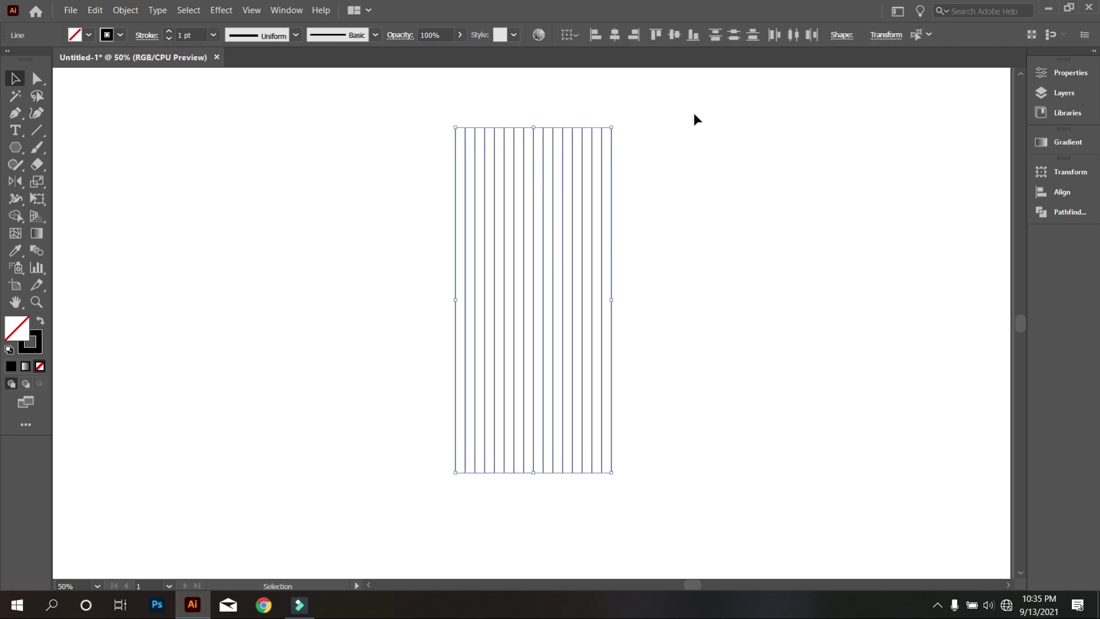
- Group the 17 vertical lines together
right_click(627, 128)
left_click(665, 202)
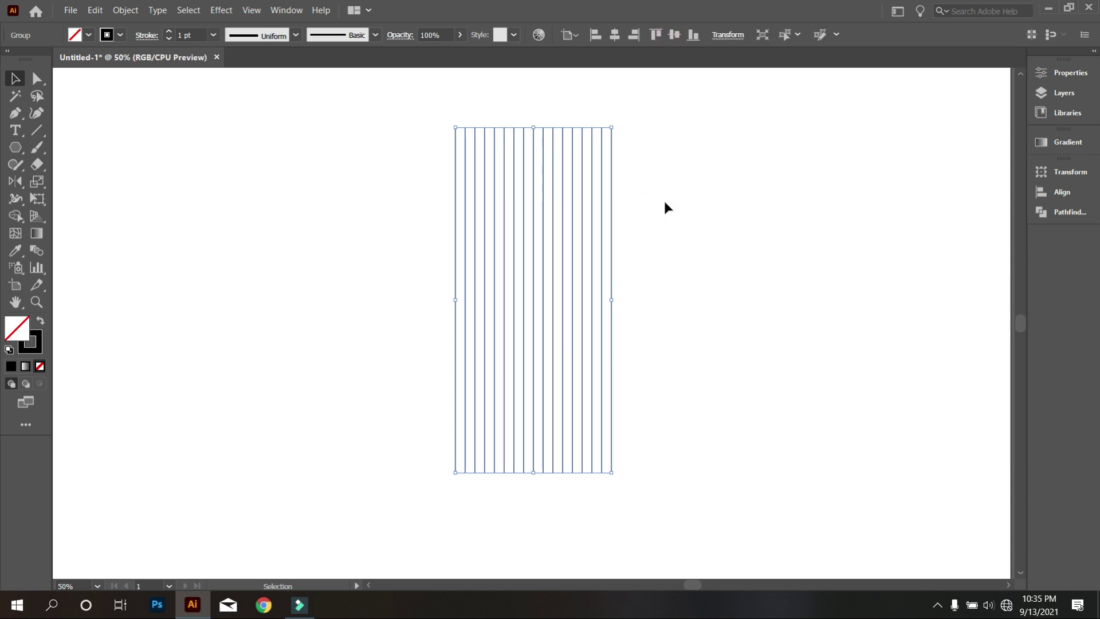
left_click(664, 205)
- Draw a hexagon with the Polygon tool to the left of the lines
left_click(16, 148)
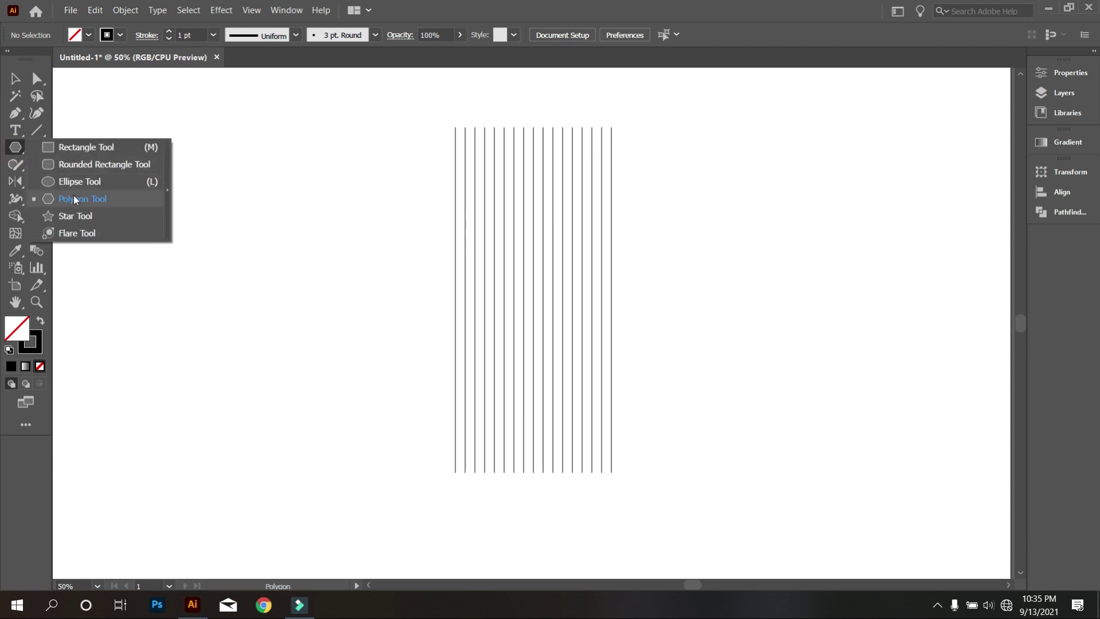
left_click(75, 196)
mouse_move(323, 188)
left_mouse_down()
mouse_move(398, 269)
mouse_move(413, 255)
mouse_move(498, 352)
left_mouse_up()
left_click(15, 78)
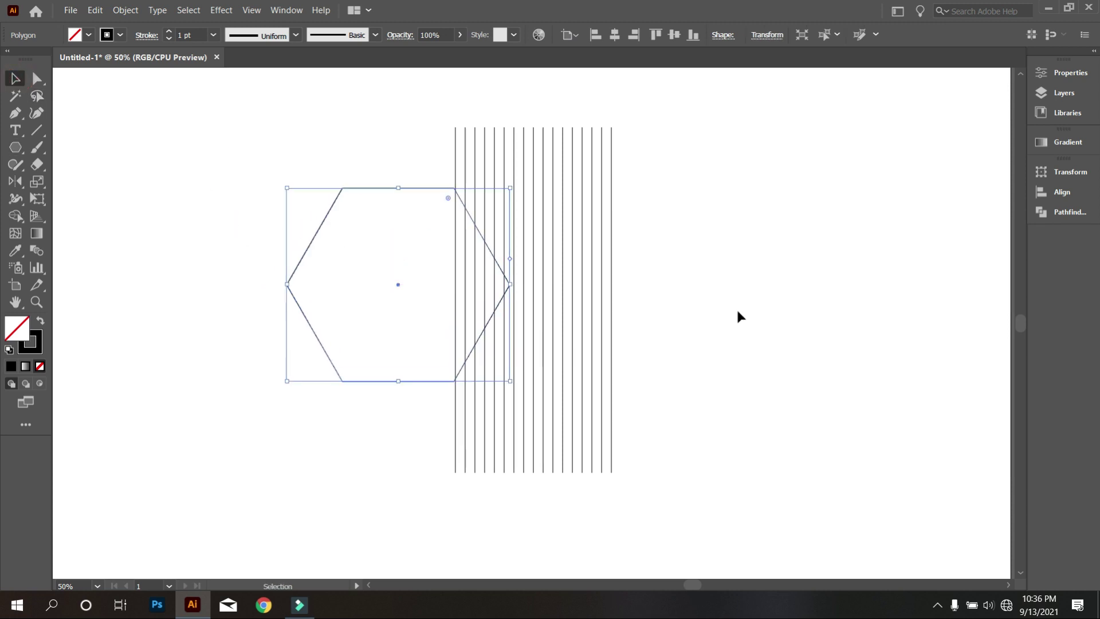
- Rotate the line group to 300° so it crosses the hexagon diagonally
left_click(731, 273)
left_click_drag(581, 187, 572, 176)
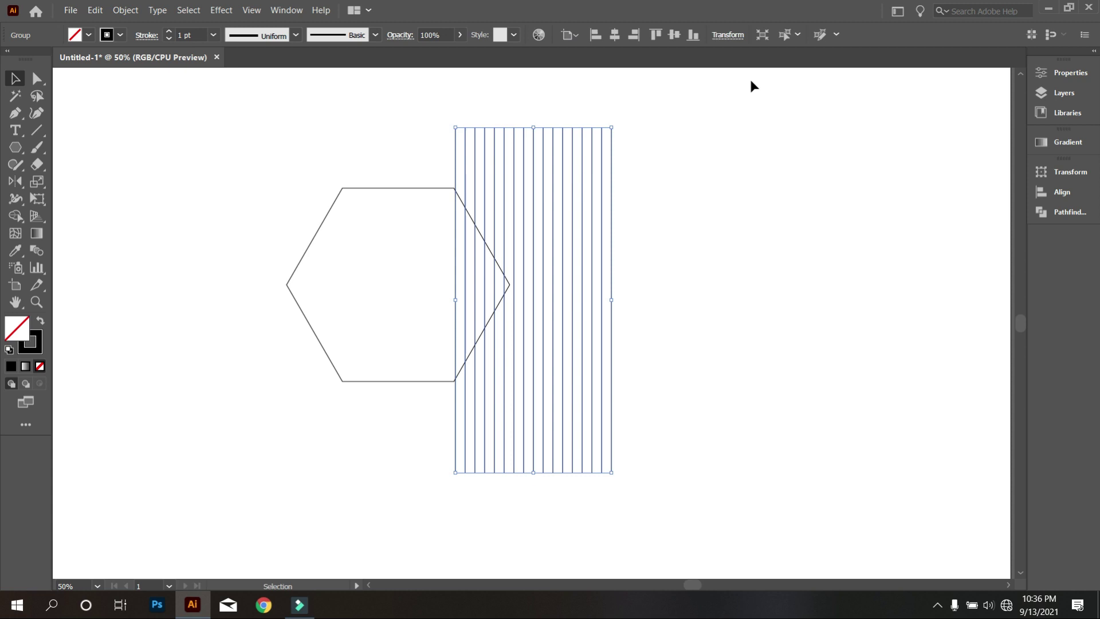
left_click(736, 36)
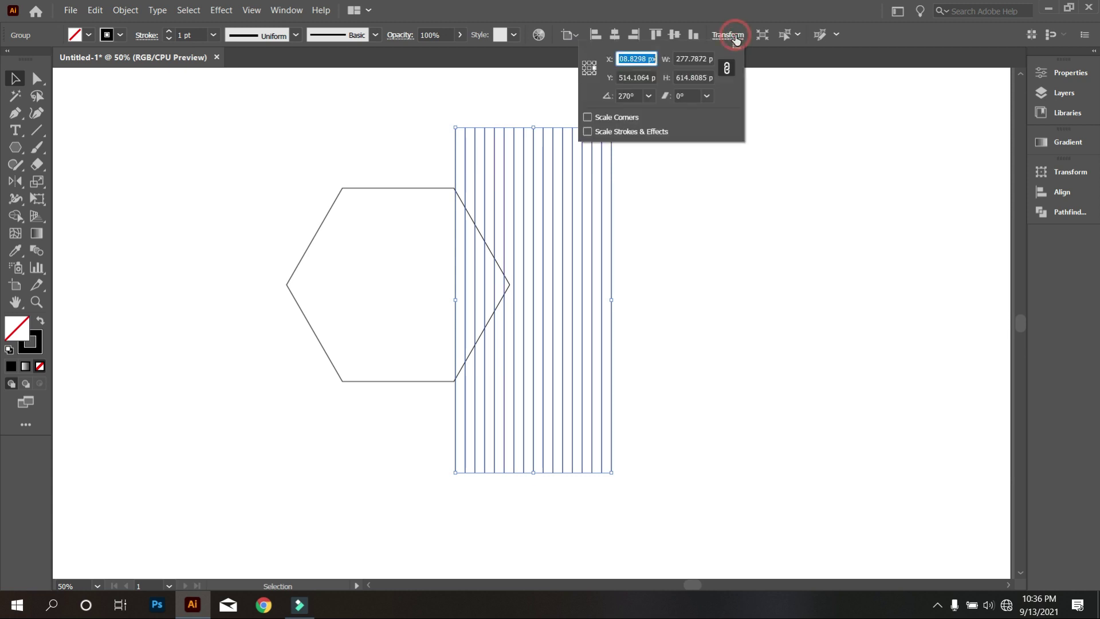
left_click(639, 96)
type("300")
key("Return")
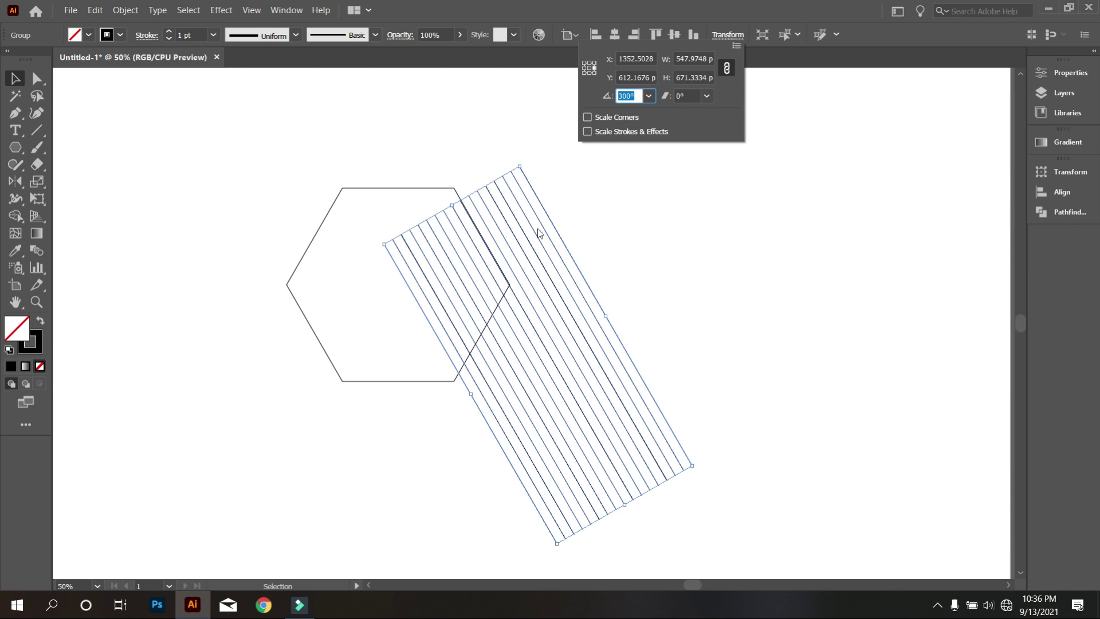
left_click(600, 205)
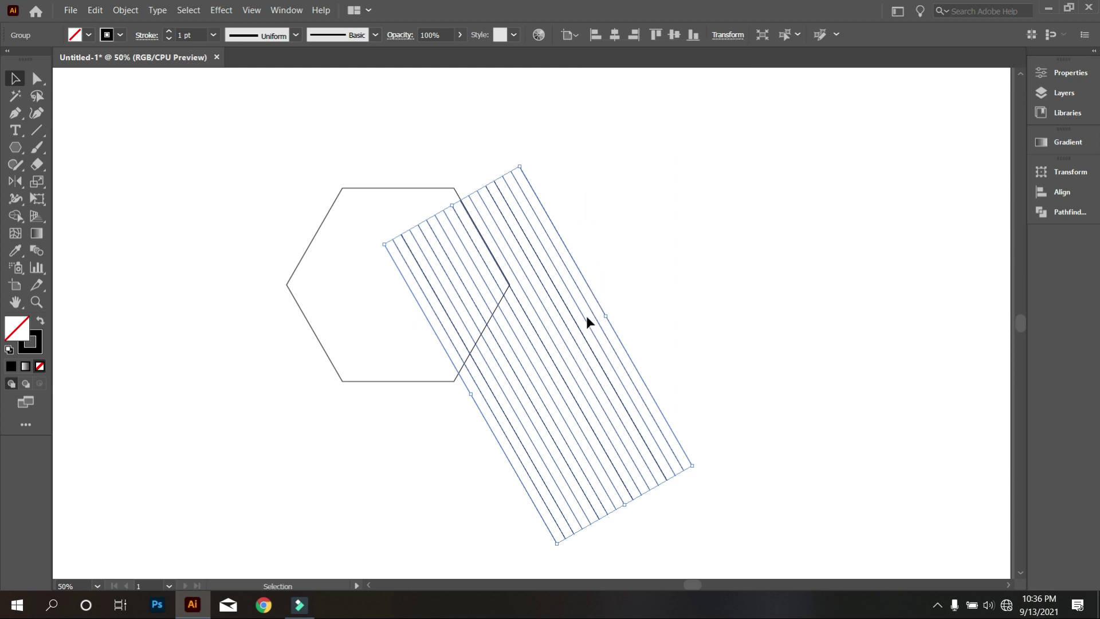
right_click(587, 221)
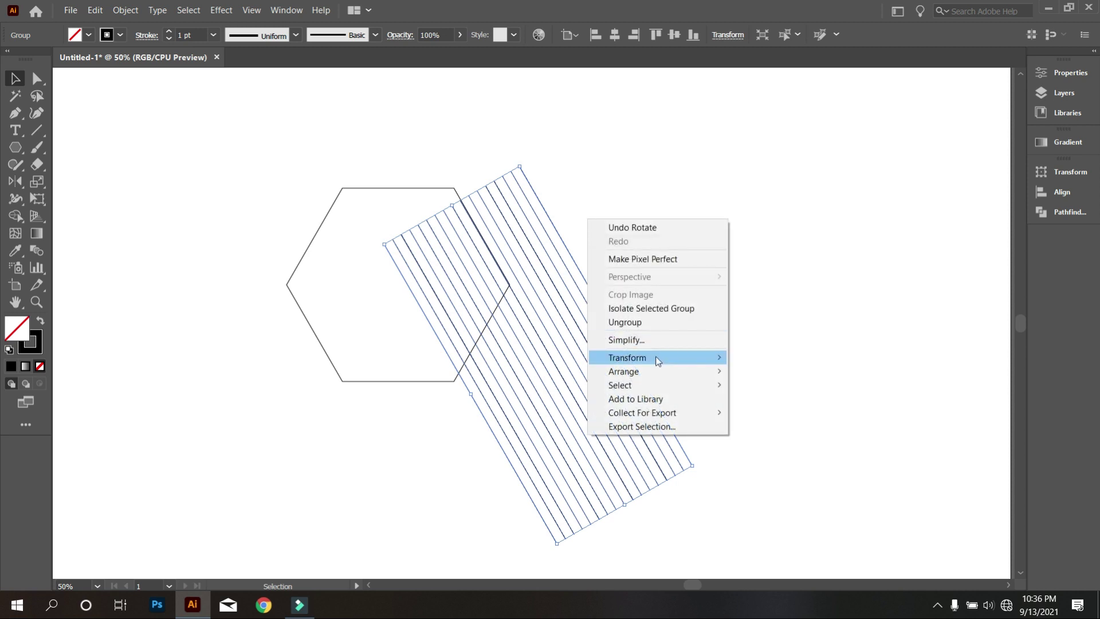
- Add a mirrored copy of the diagonal line group with Reflect > Copy
mouse_move(657, 358)
left_click(787, 402)
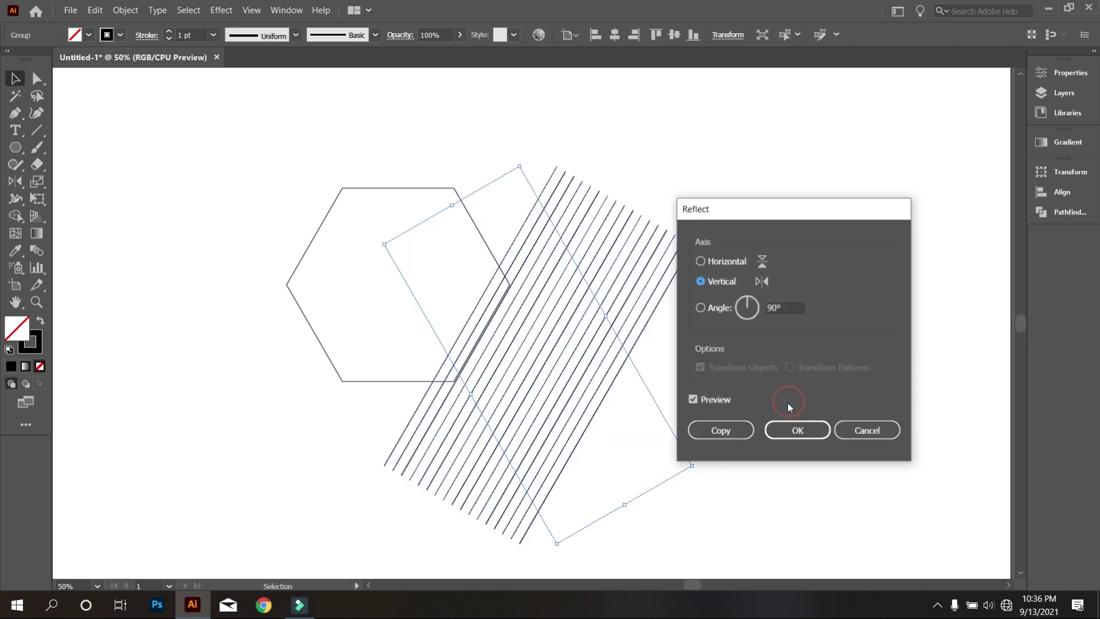
left_click(734, 437)
- Select the hexagon and delete it
left_click(757, 389)
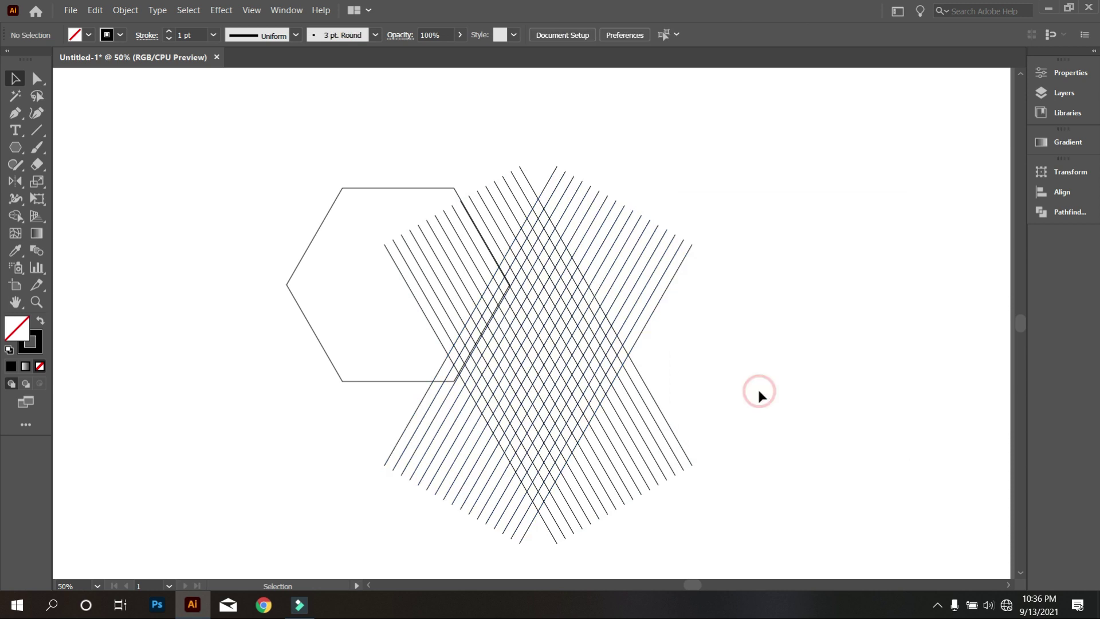
left_click_drag(265, 181, 351, 256)
key("Delete")
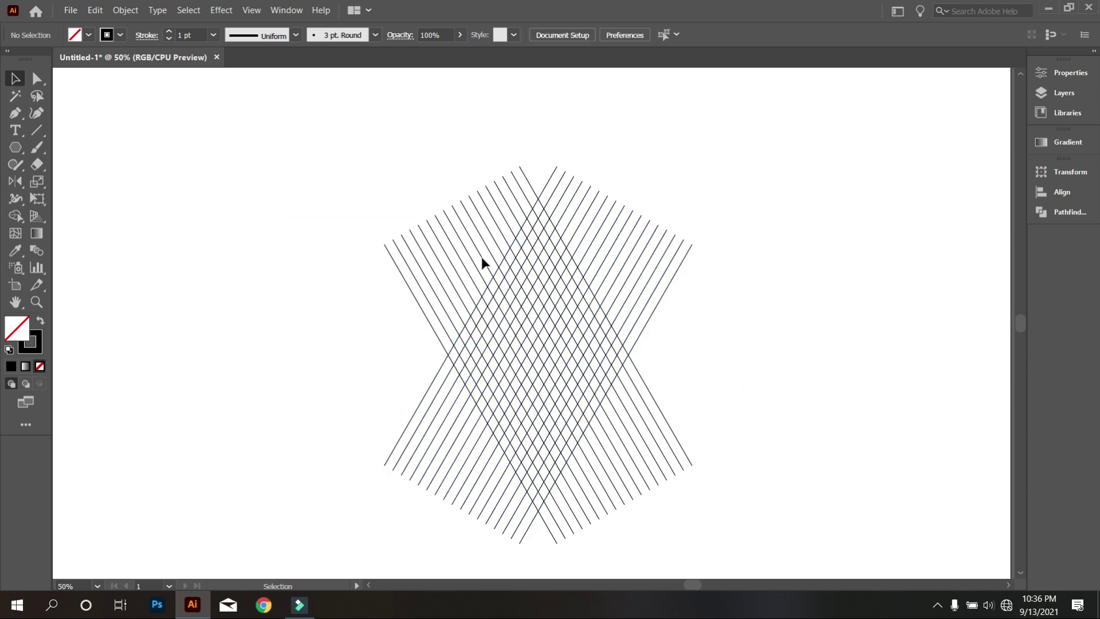
- Paste a copy of the right-leaning lines in place and rotate it to horizontal
left_click_drag(764, 297, 648, 170)
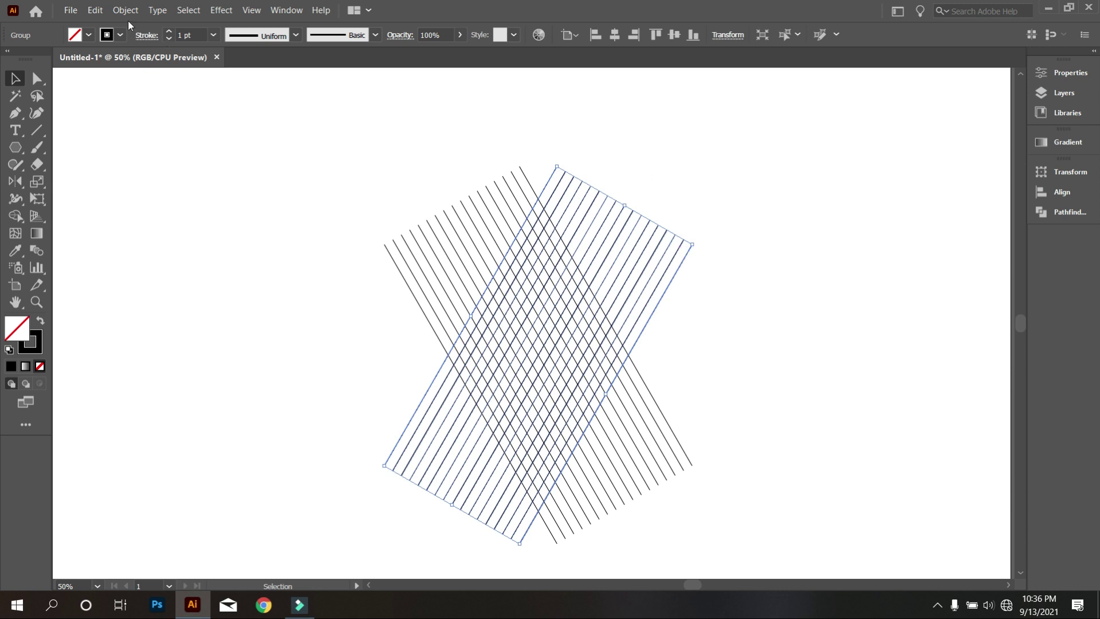
left_click(99, 12)
left_click(134, 75)
left_click(98, 11)
left_click(163, 127)
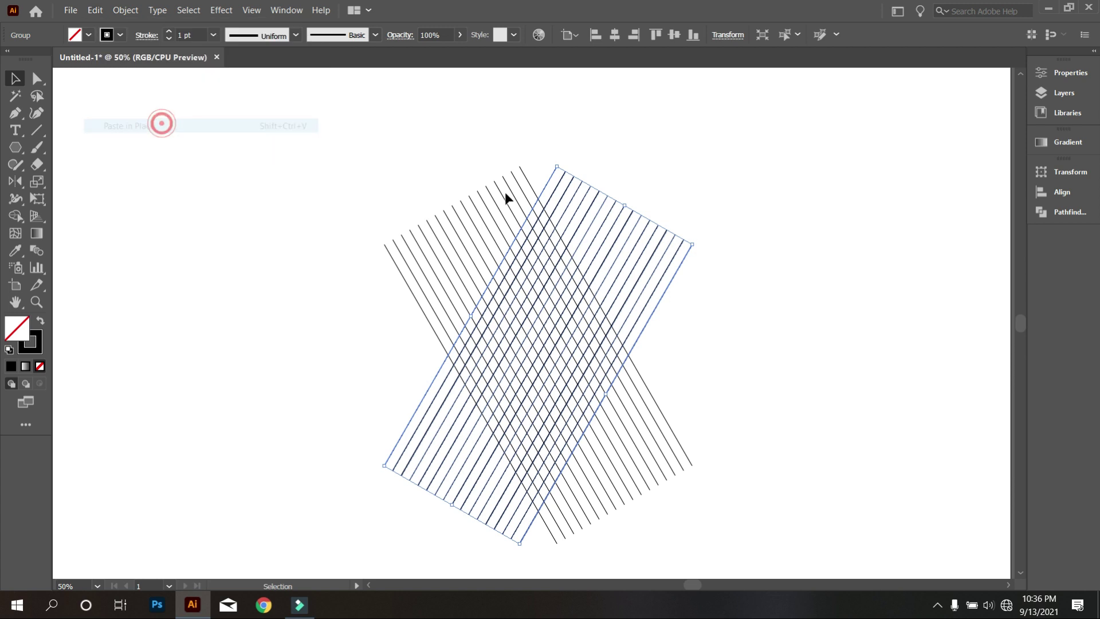
left_click(726, 36)
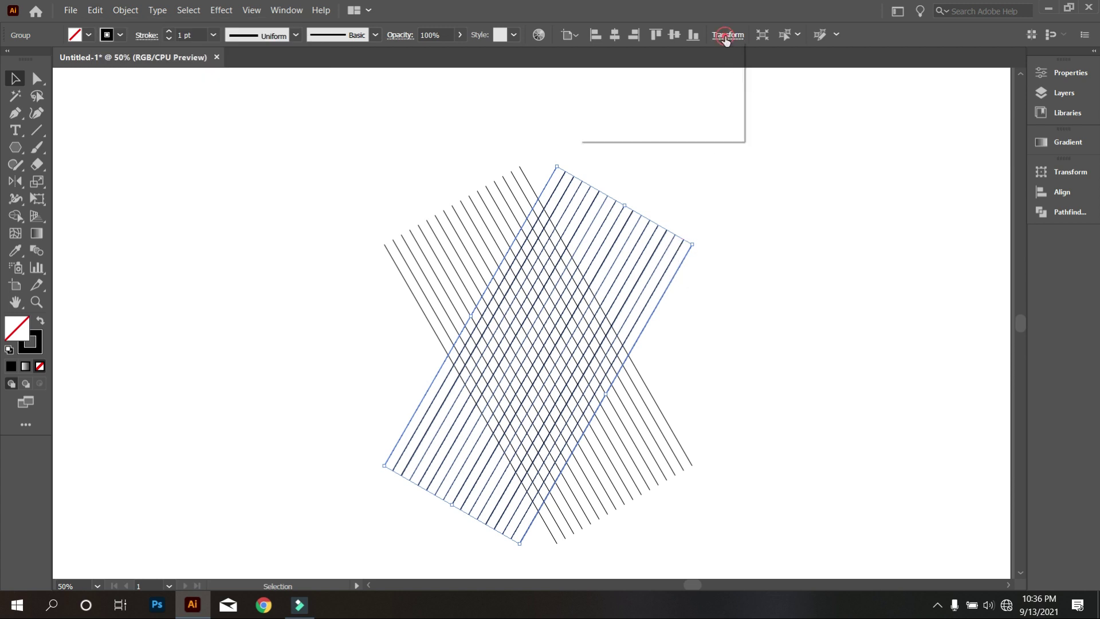
left_click(648, 96)
left_click(666, 109)
left_click(729, 253)
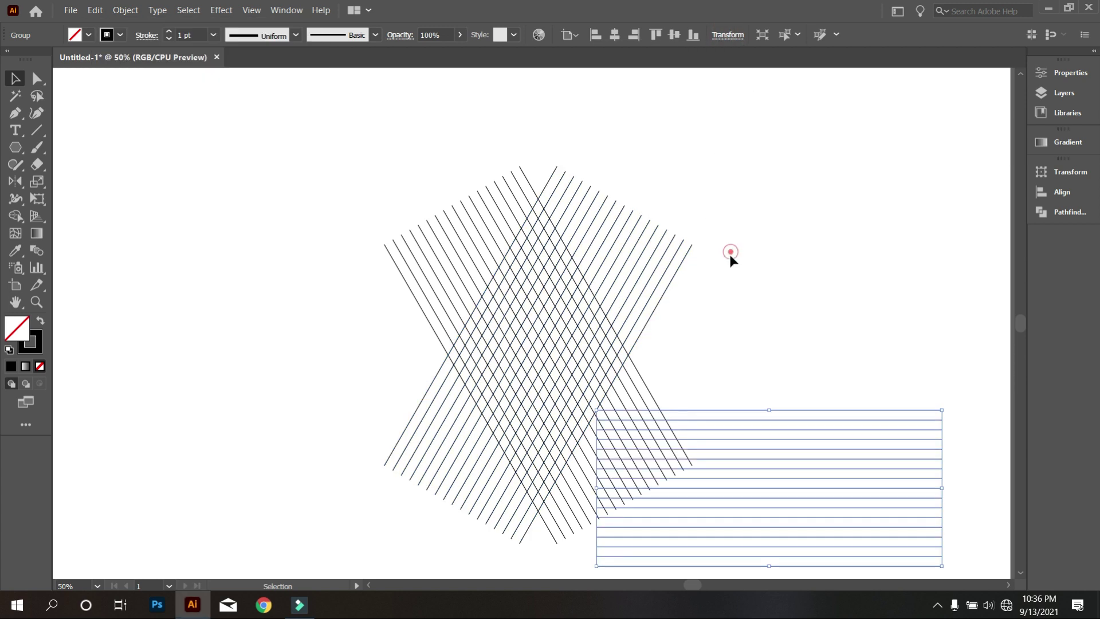
- Align the three line sets on their horizontal and vertical centres
left_click(757, 322)
left_click_drag(290, 251, 765, 503)
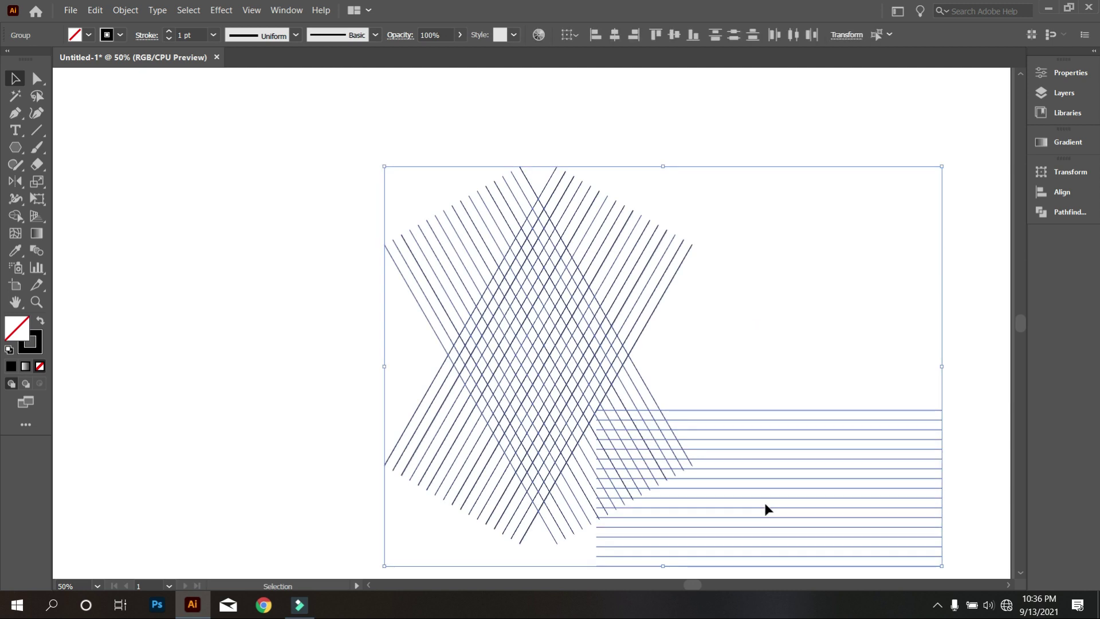
left_click(615, 35)
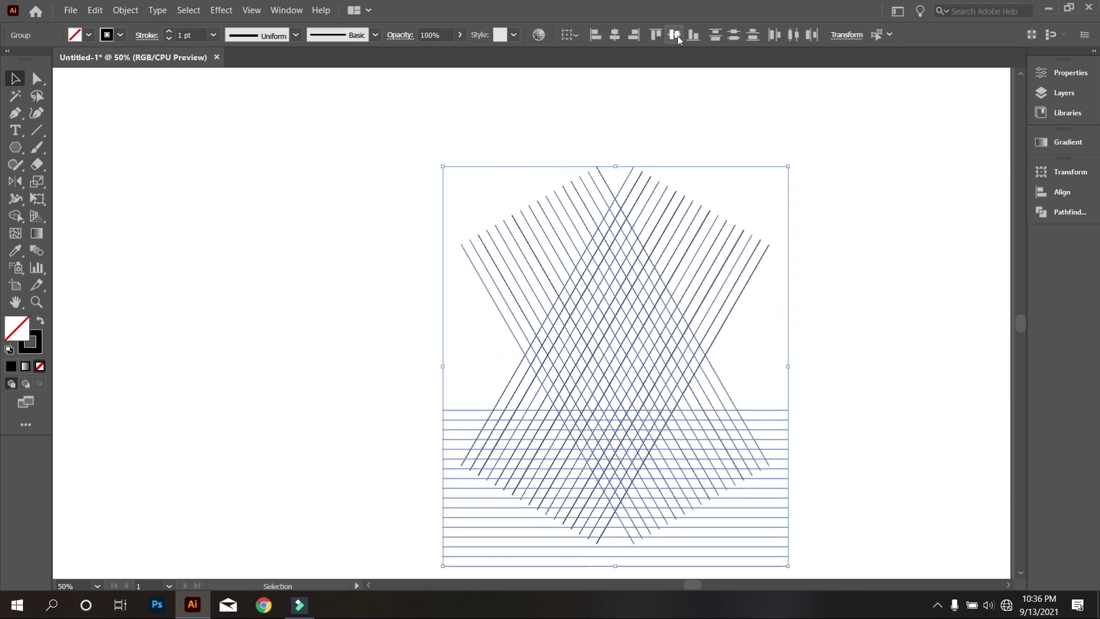
left_click(675, 35)
left_click_drag(638, 325, 516, 199)
left_click(796, 291)
- Select the whole grid and use Shape Builder with black fill to merge a diagonal arm strip
scroll(590, 361, "up", 1)
scroll(414, 312, "up", 1, "alt")
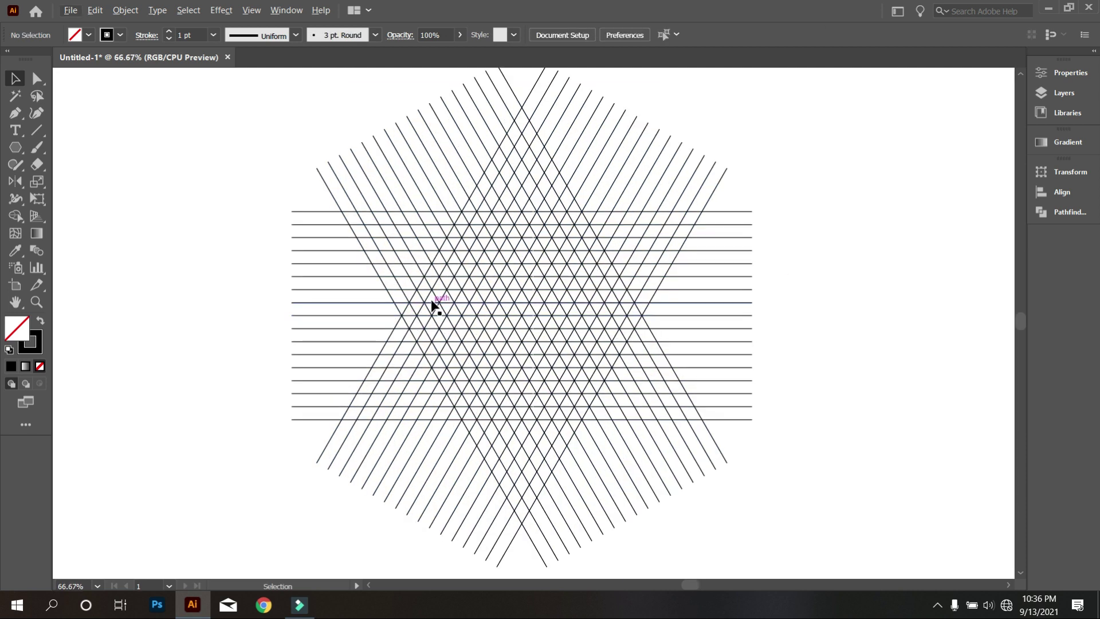
scroll(434, 306, "up", 1, "alt")
left_click_drag(126, 108, 699, 404)
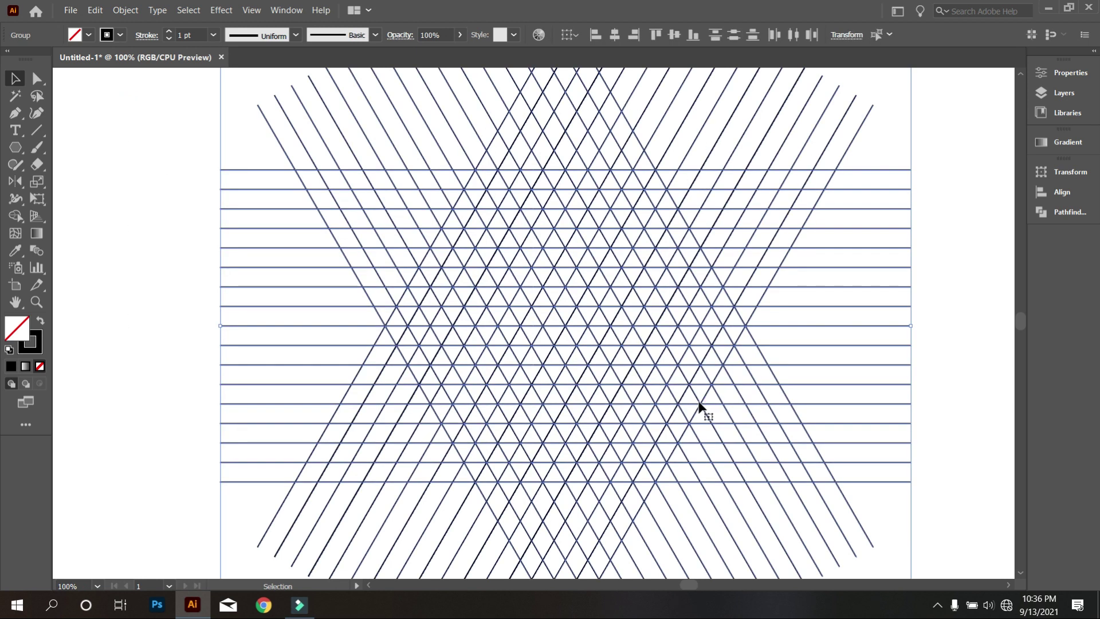
left_click(15, 217)
left_click(41, 321)
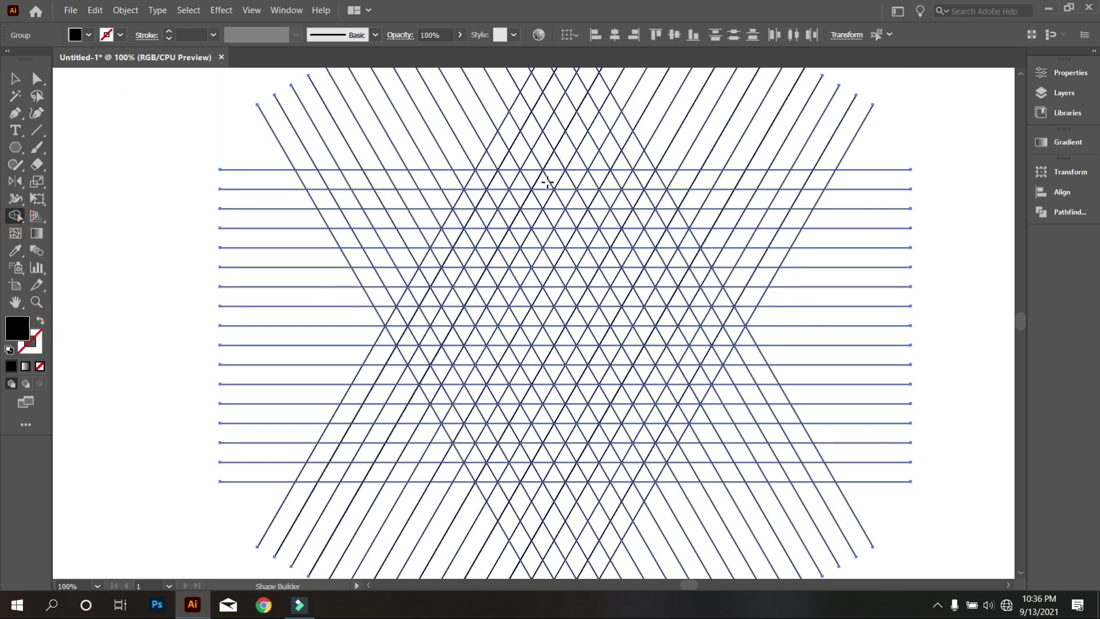
left_click_drag(476, 182, 404, 310)
- Merge strips for the chevron's lower arm, inner upper band, top horizontal bar and lower inner band
scroll(496, 381, "up", 2)
scroll(470, 361, "up", 1)
scroll(453, 353, "down", 2)
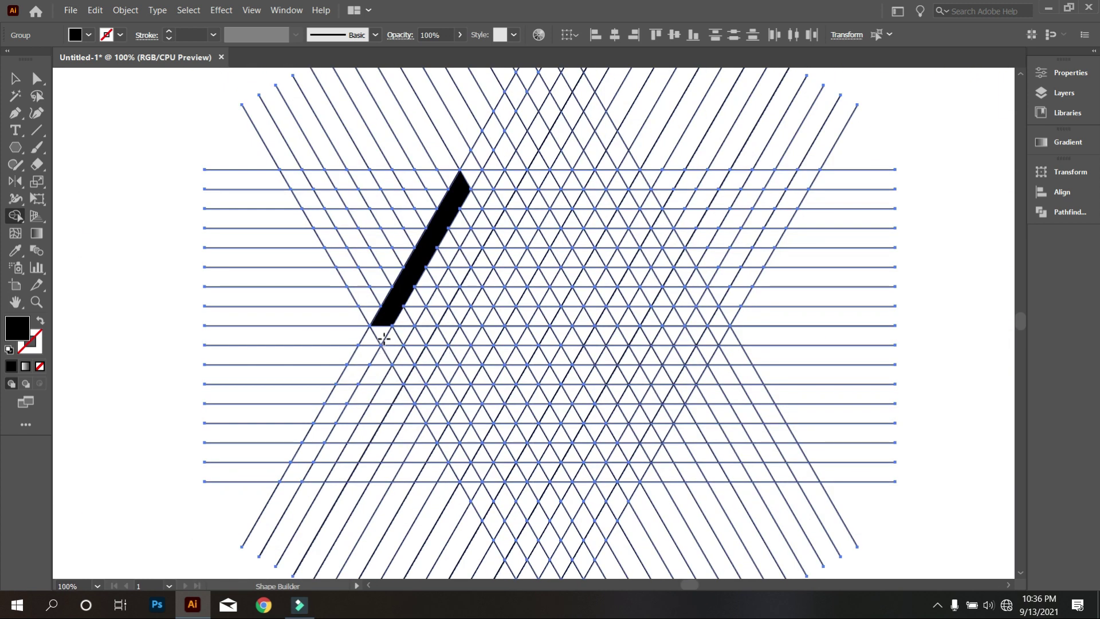
left_click_drag(382, 333, 459, 467)
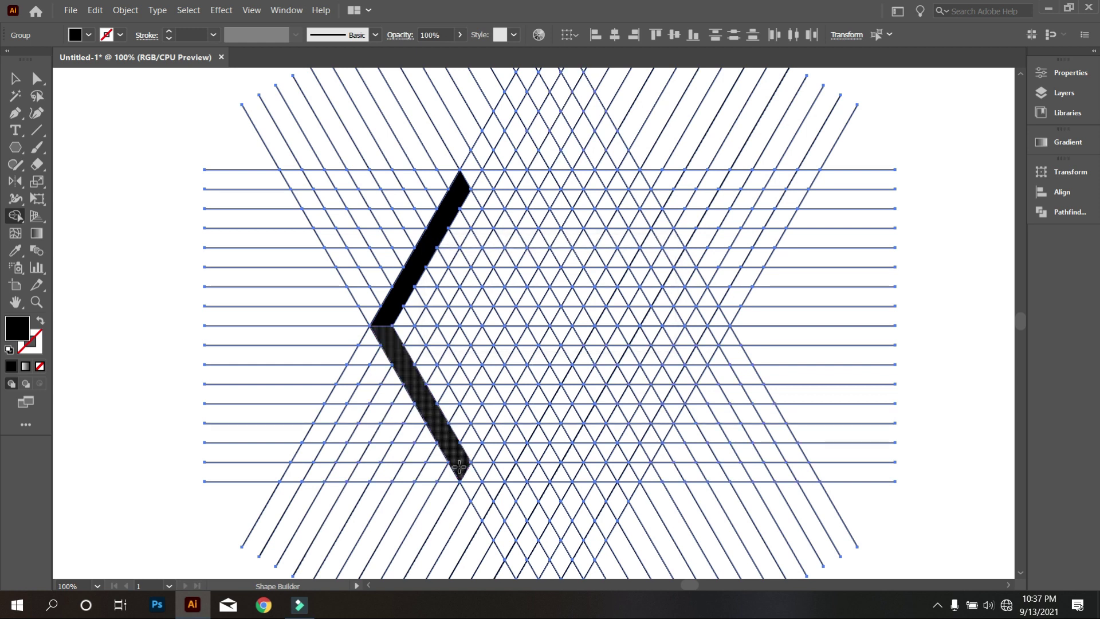
left_click_drag(409, 318, 465, 226)
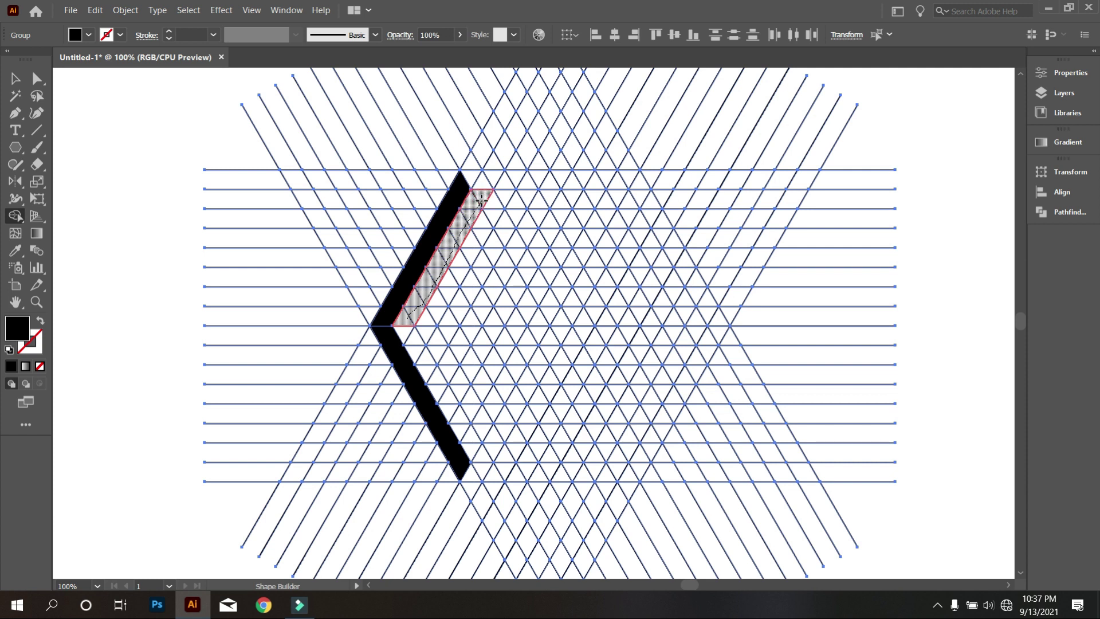
left_click_drag(481, 201, 479, 204)
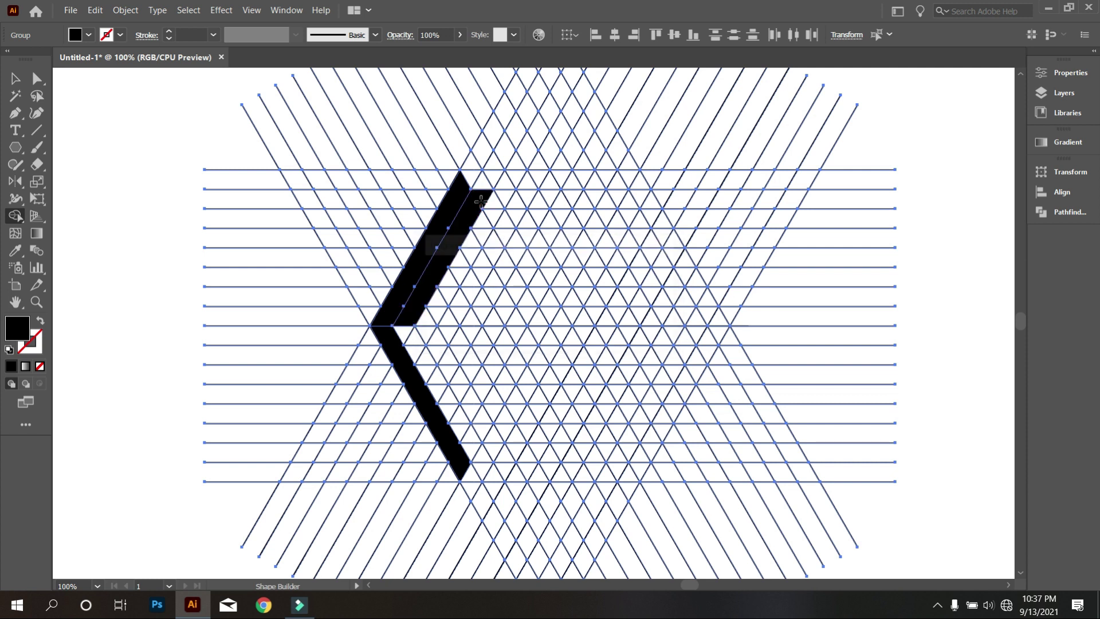
key("ctrl+z")
mouse_move(411, 312)
left_mouse_down()
mouse_move(485, 193)
mouse_move(571, 195)
left_mouse_up()
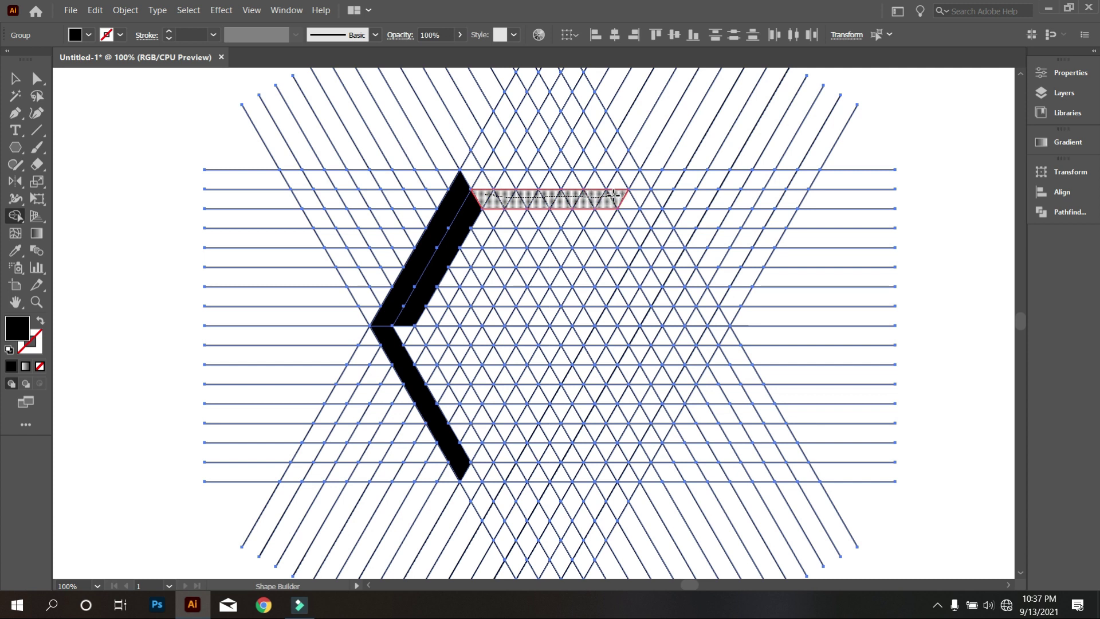
left_click_drag(624, 195, 639, 196)
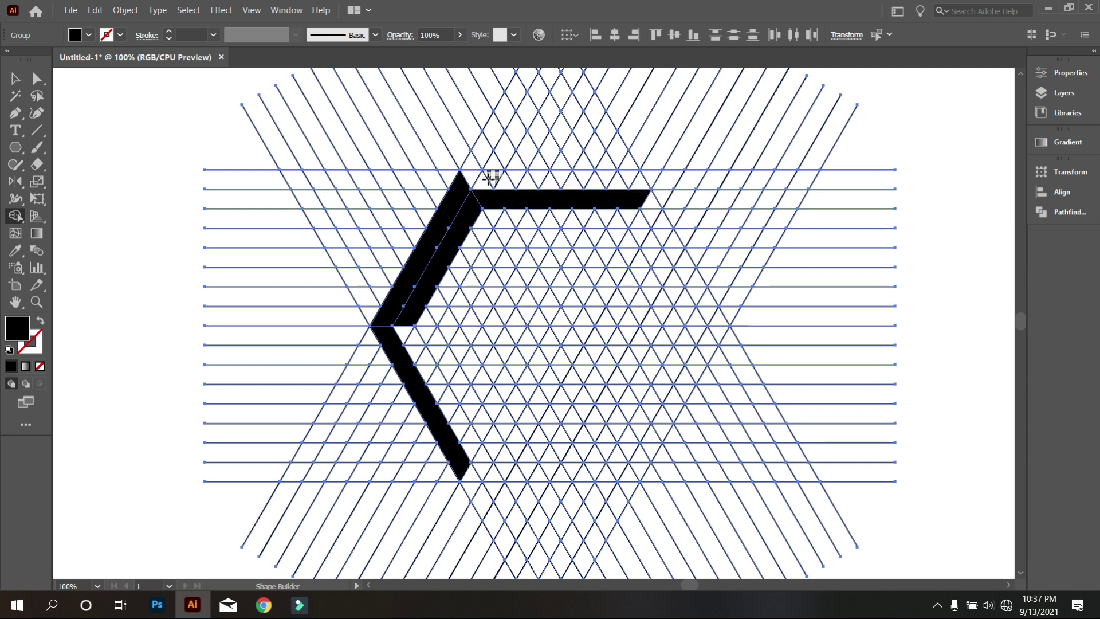
mouse_move(407, 337)
left_mouse_down()
mouse_move(470, 447)
mouse_move(604, 452)
left_mouse_up()
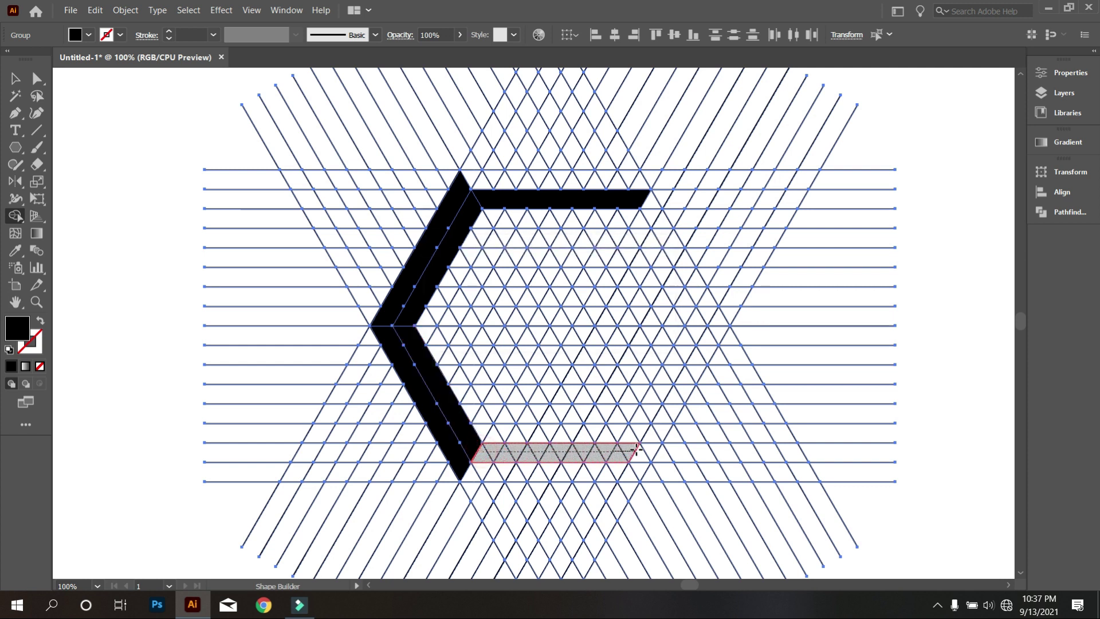
- Merge the bottom row, upper-right diagonal, bottom bar and top-left strip cells into the black chevron
left_click_drag(638, 450, 643, 454)
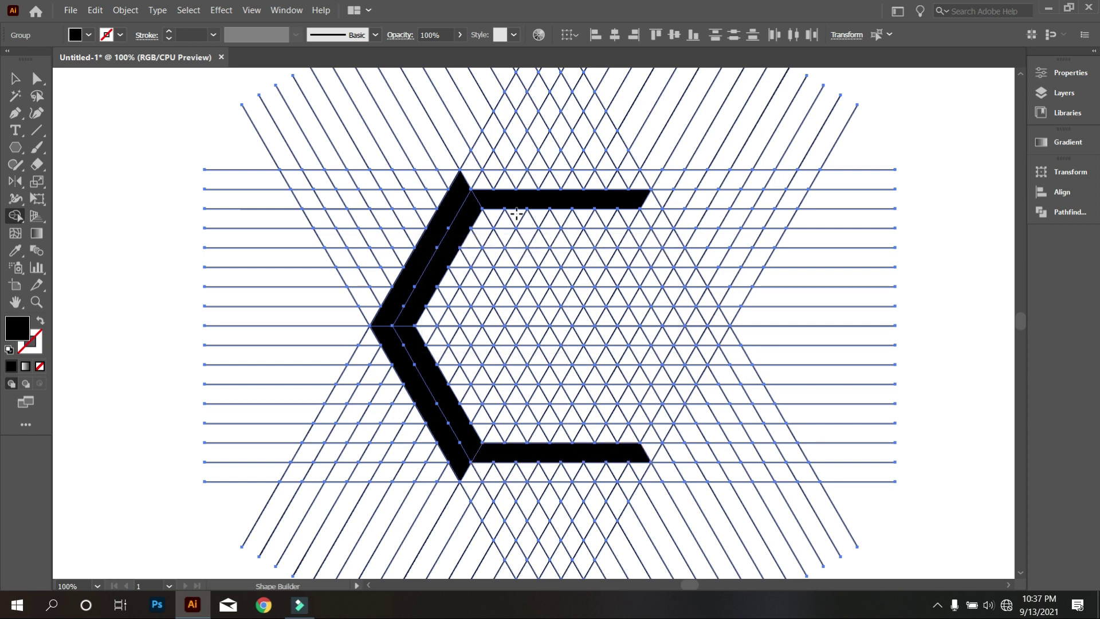
mouse_move(632, 211)
left_mouse_down()
mouse_move(564, 318)
mouse_move(626, 436)
left_mouse_up()
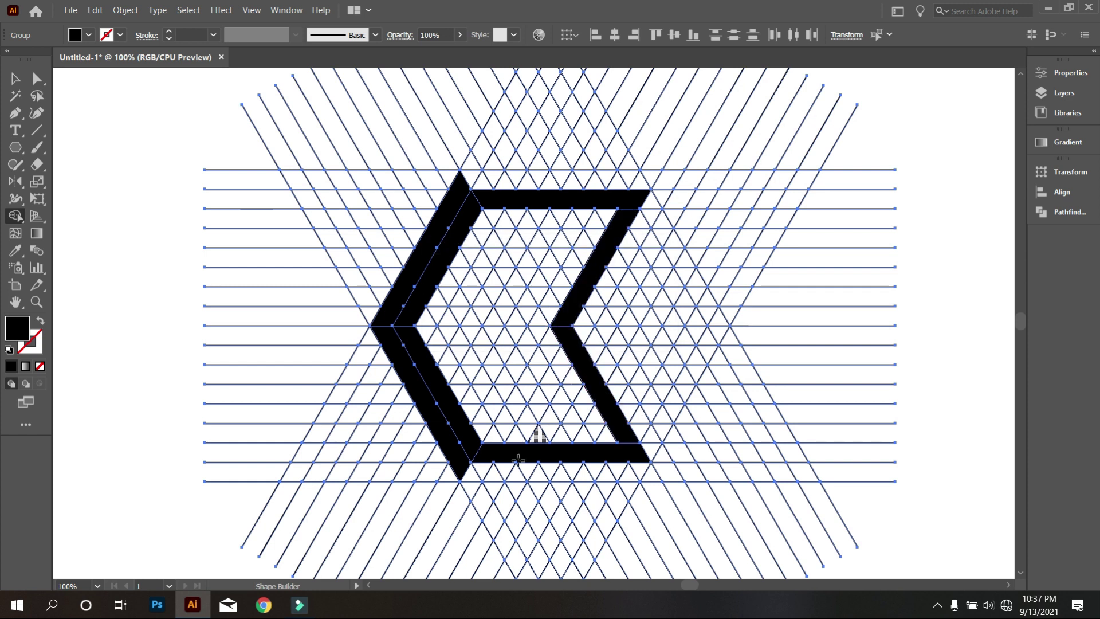
left_click_drag(473, 482, 640, 478)
mouse_move(473, 178)
left_mouse_down()
mouse_move(630, 180)
mouse_move(633, 202)
mouse_move(582, 243)
mouse_move(538, 333)
mouse_move(605, 440)
left_mouse_up()
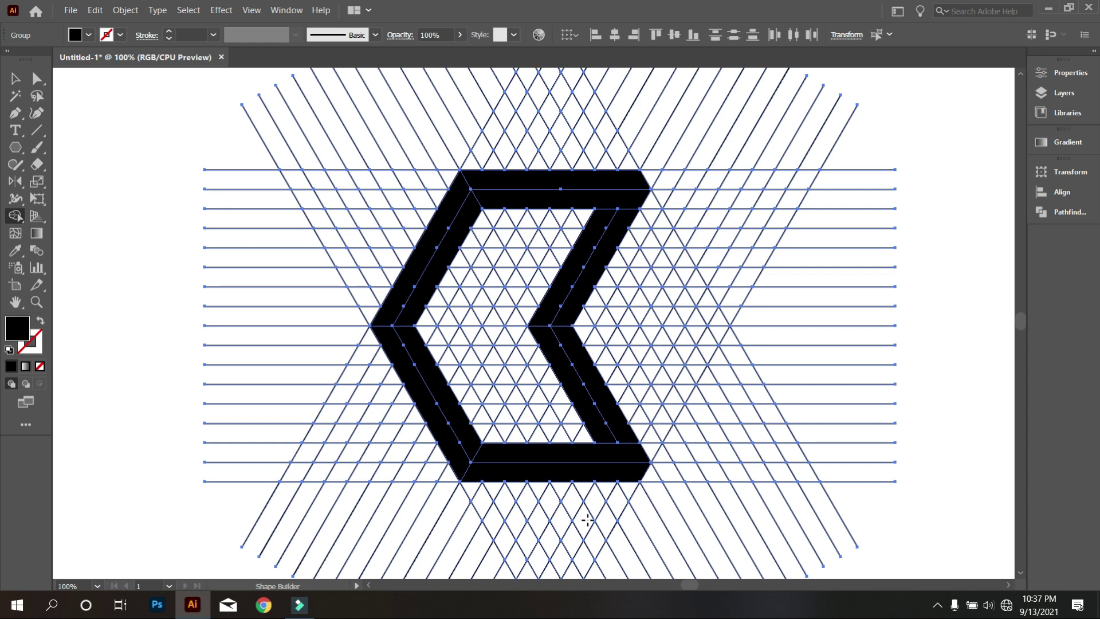
left_click(16, 79)
- Ungroup the black chevron group
left_click(187, 192)
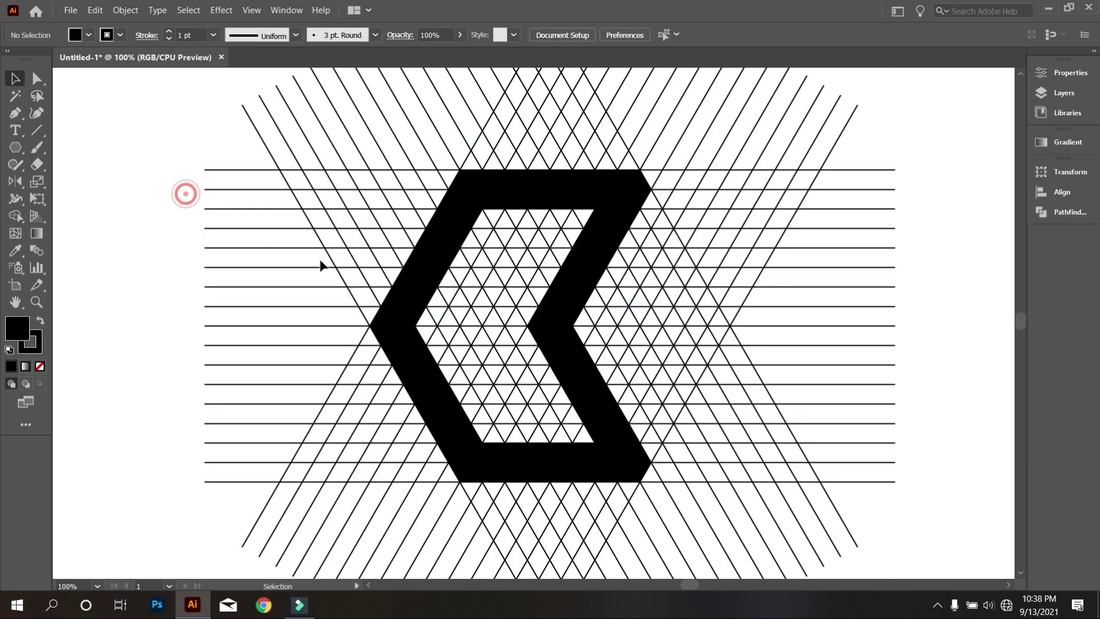
scroll(385, 278, "down", 1)
left_click(400, 275)
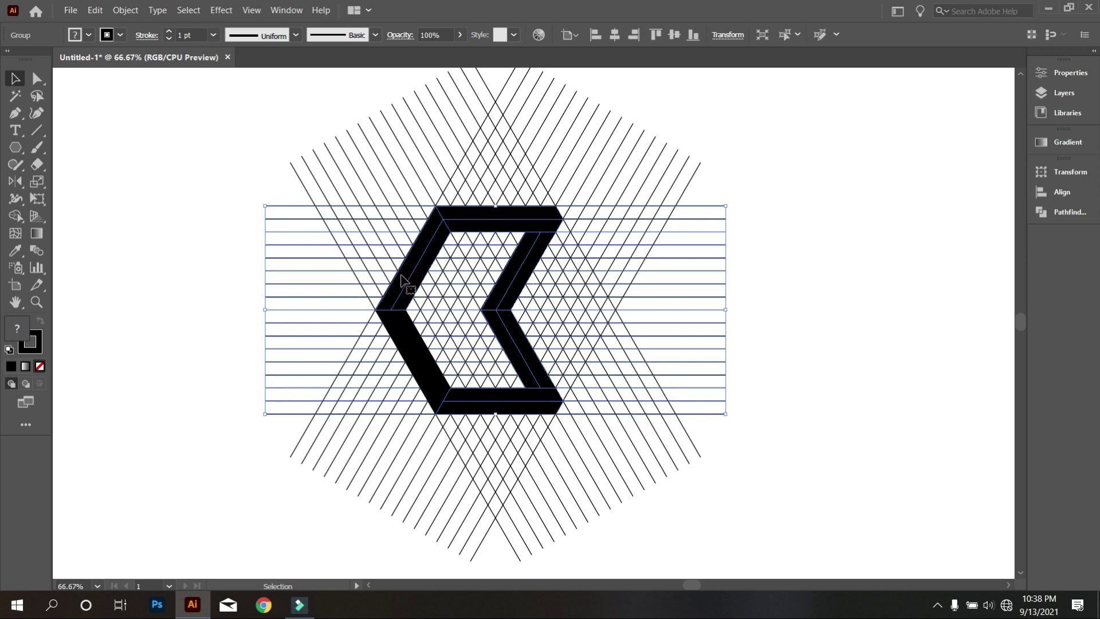
right_click(401, 276)
left_click(456, 379)
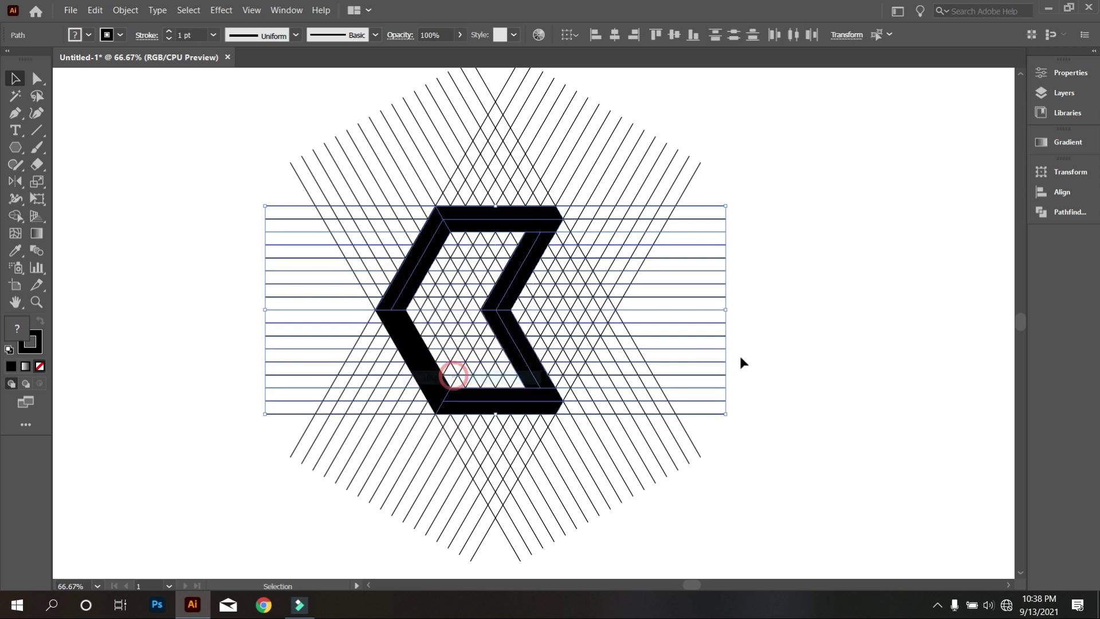
- Zoom in on the chevron and ungroup its left-side bars as well
left_click(740, 355)
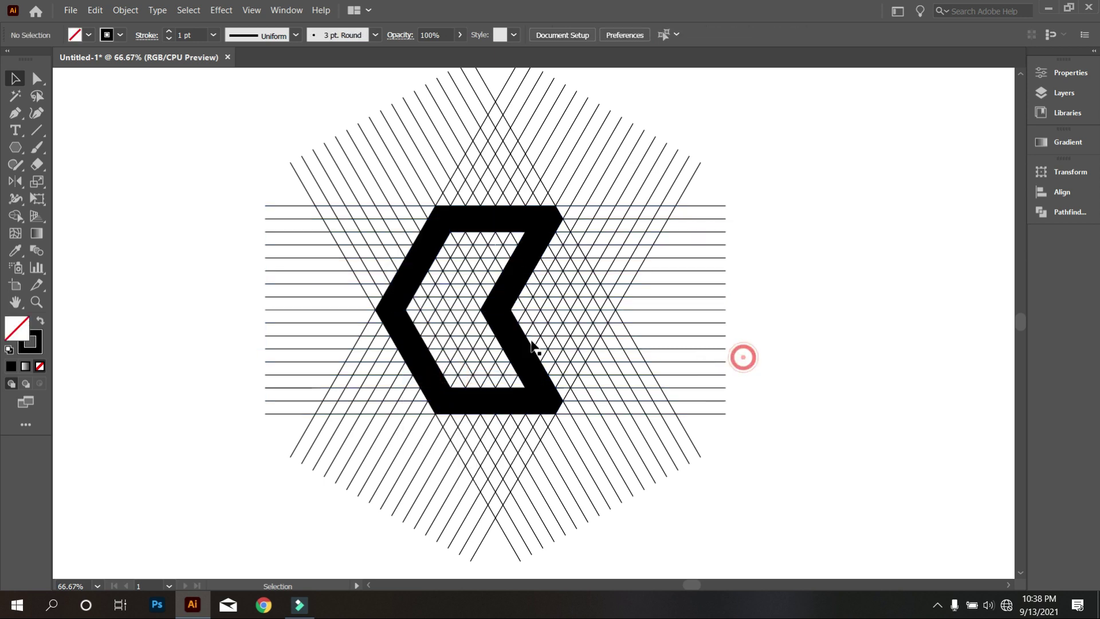
left_click(482, 407)
left_click(487, 215)
left_click(497, 223)
key("ctrl+1")
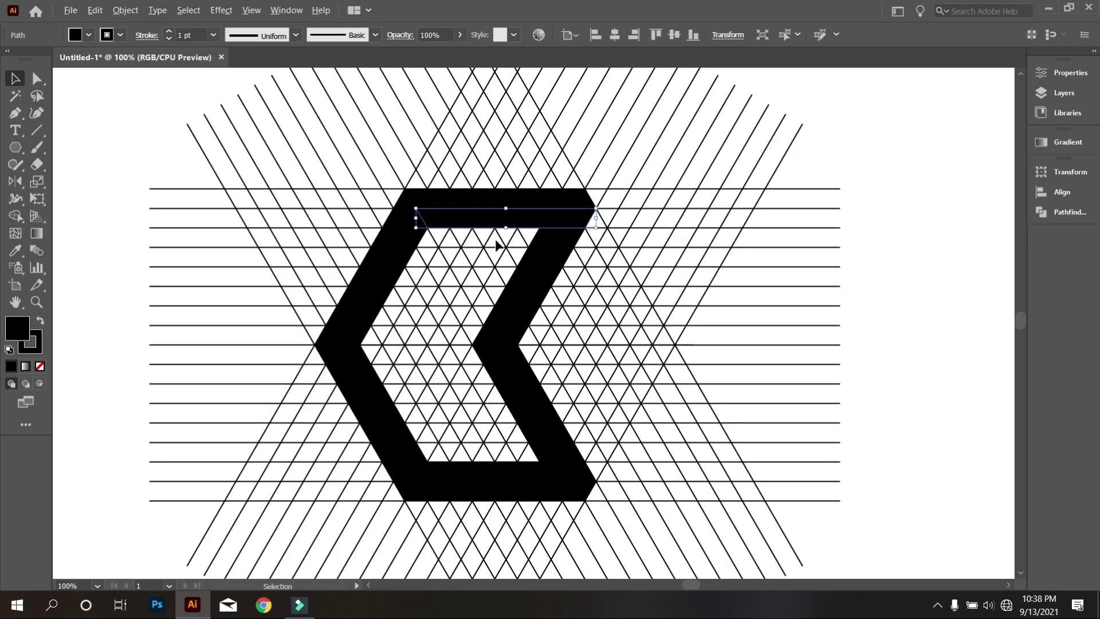
left_click(369, 245)
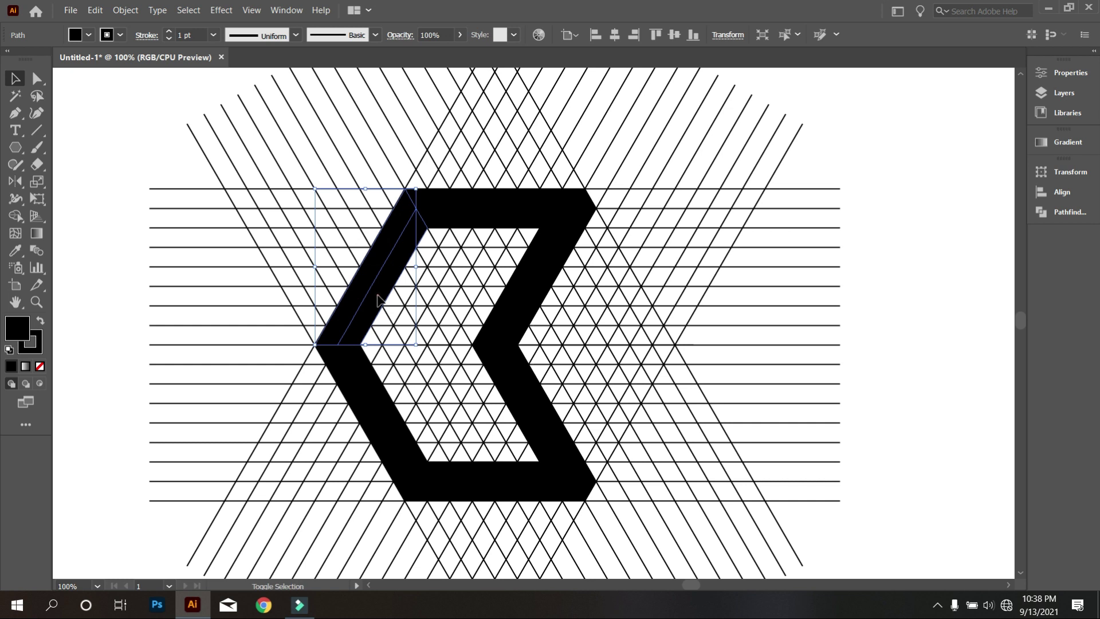
left_click(331, 360, "shift")
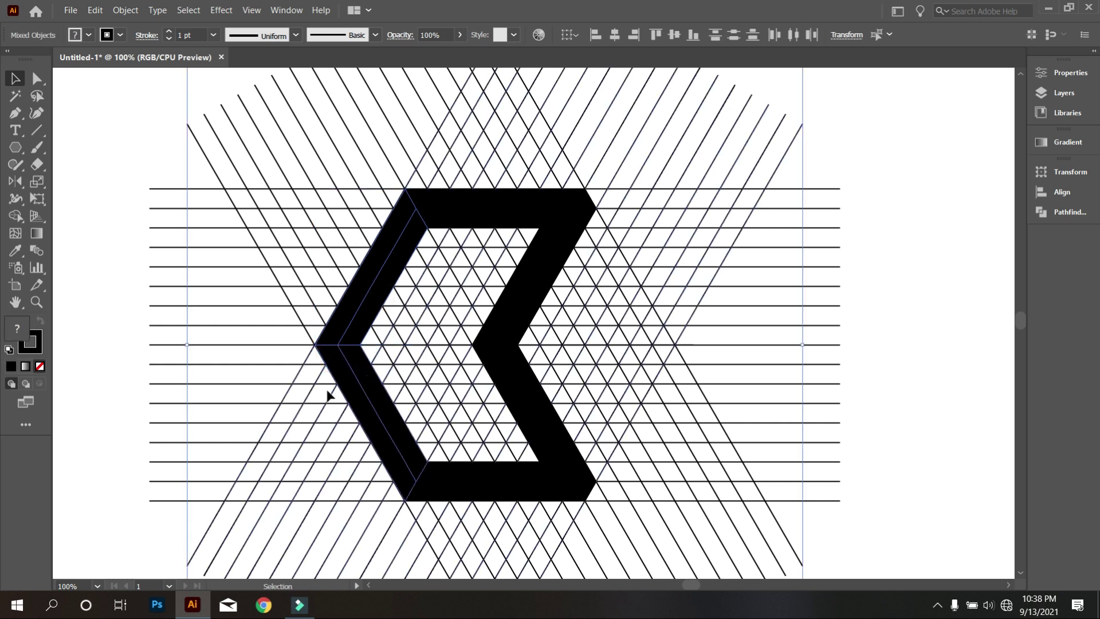
left_click(86, 220)
left_click(337, 363)
right_click(360, 341)
left_click(434, 438)
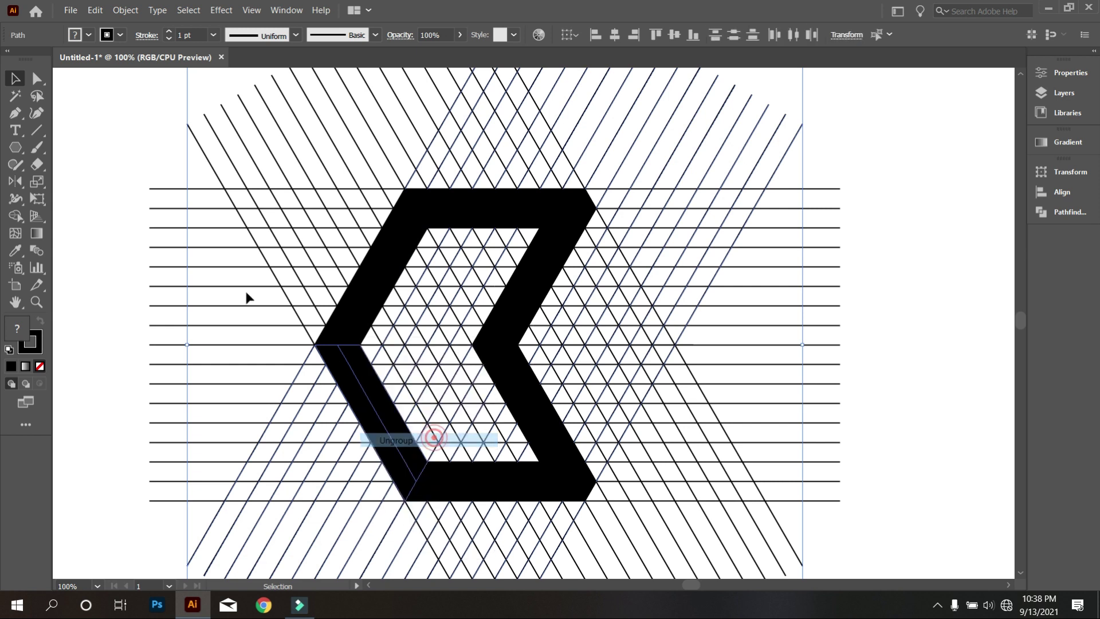
- Select all the chevron bars together and drag them right onto empty canvas
scroll(194, 224, "down", 1)
left_click_drag(289, 319, 319, 314)
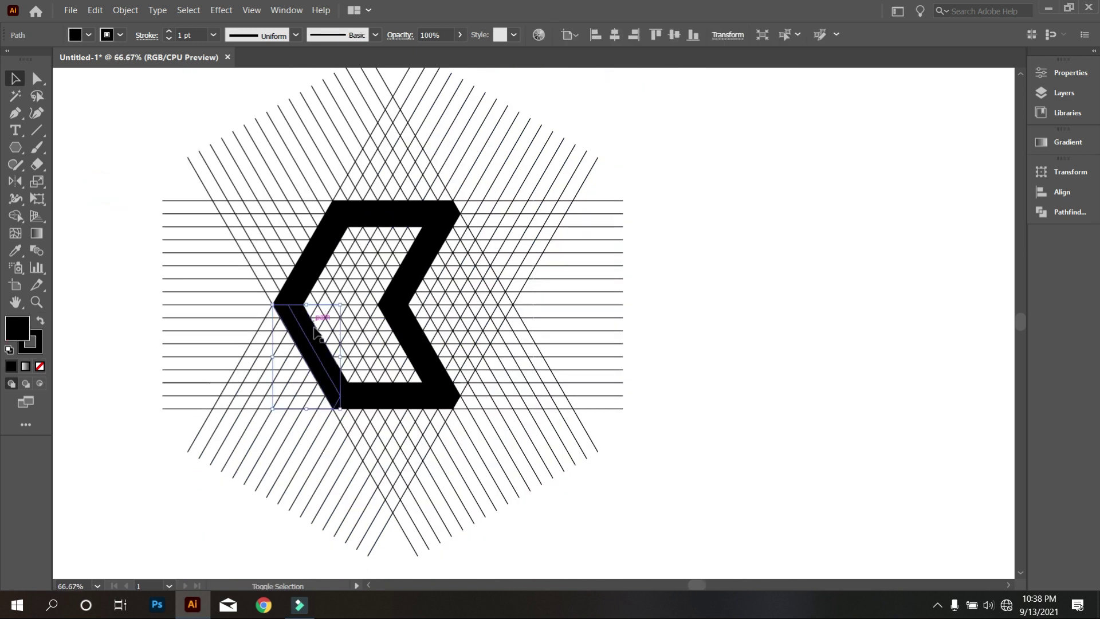
left_click(367, 403, "shift")
left_click(418, 370, "shift")
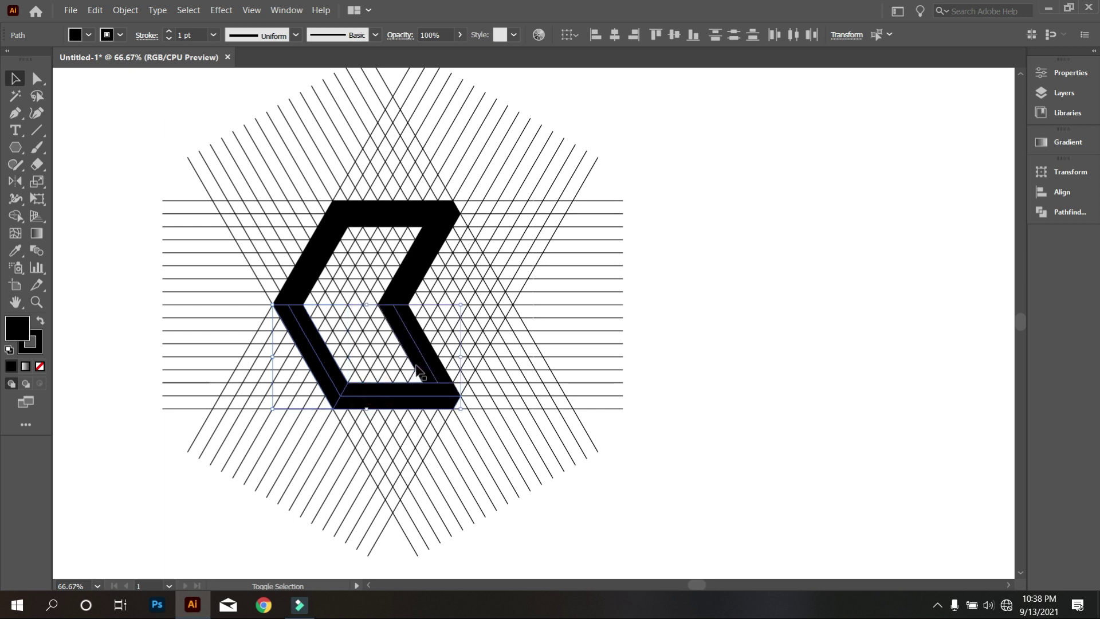
left_click(393, 288, "shift")
left_click(314, 267, "shift")
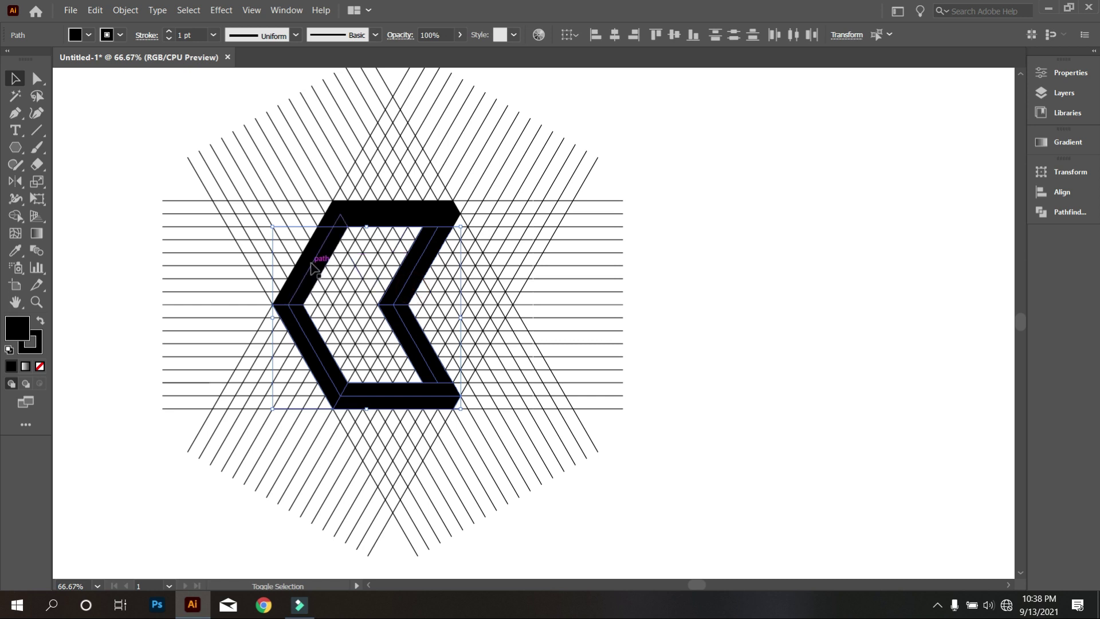
left_click(381, 228, "shift")
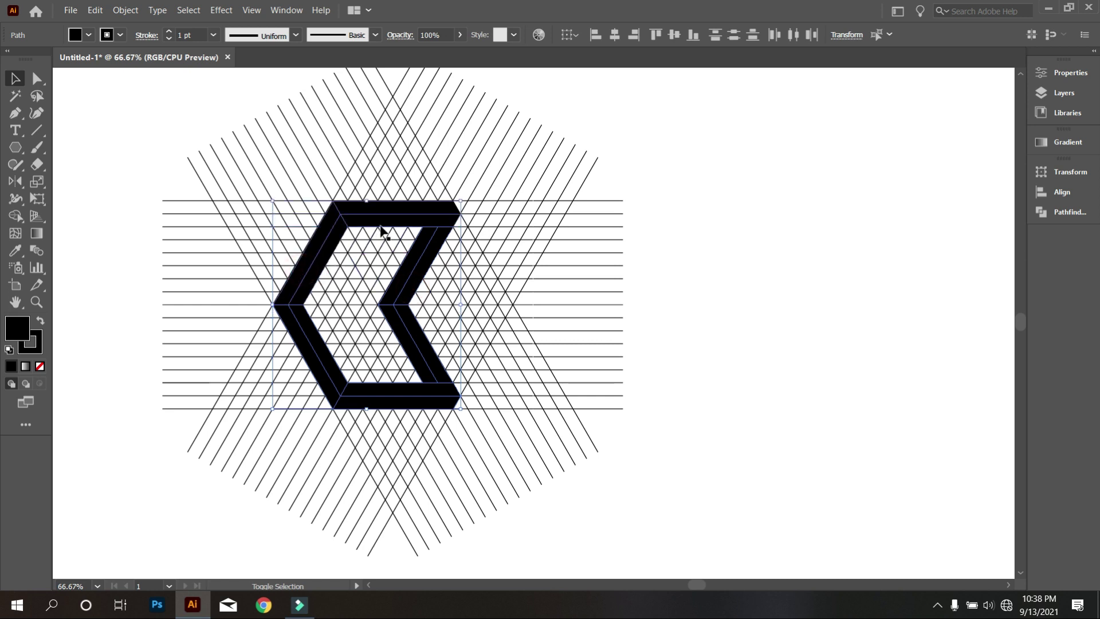
left_click(403, 208)
left_click_drag(404, 285, 840, 274)
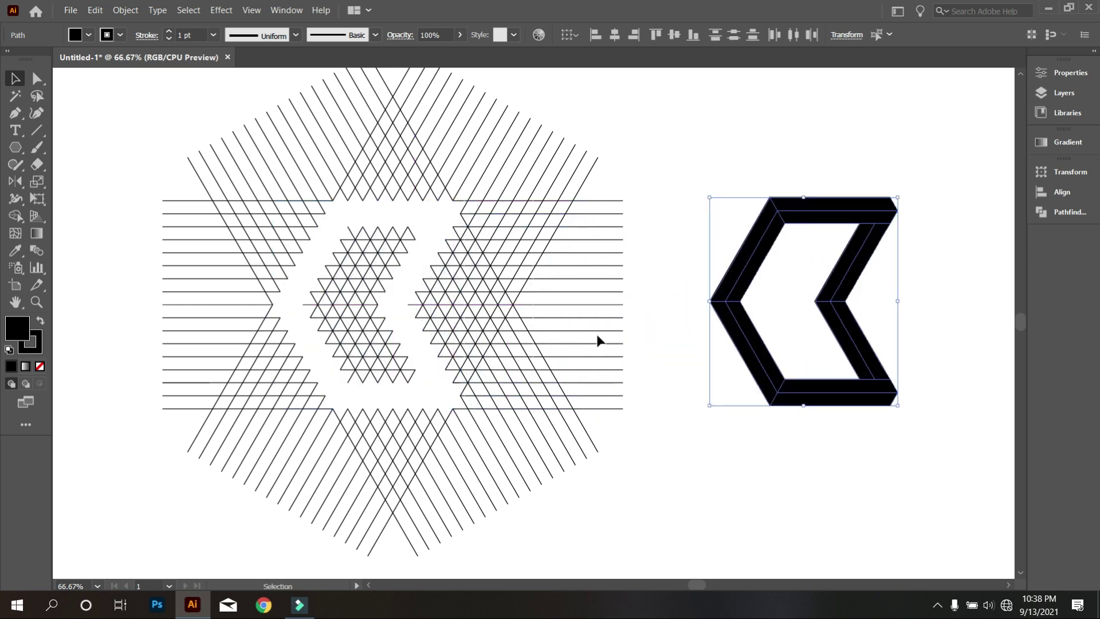
- Delete all the grid lines
key("ctrl+minus")
left_click_drag(209, 176, 612, 498)
key("Delete")
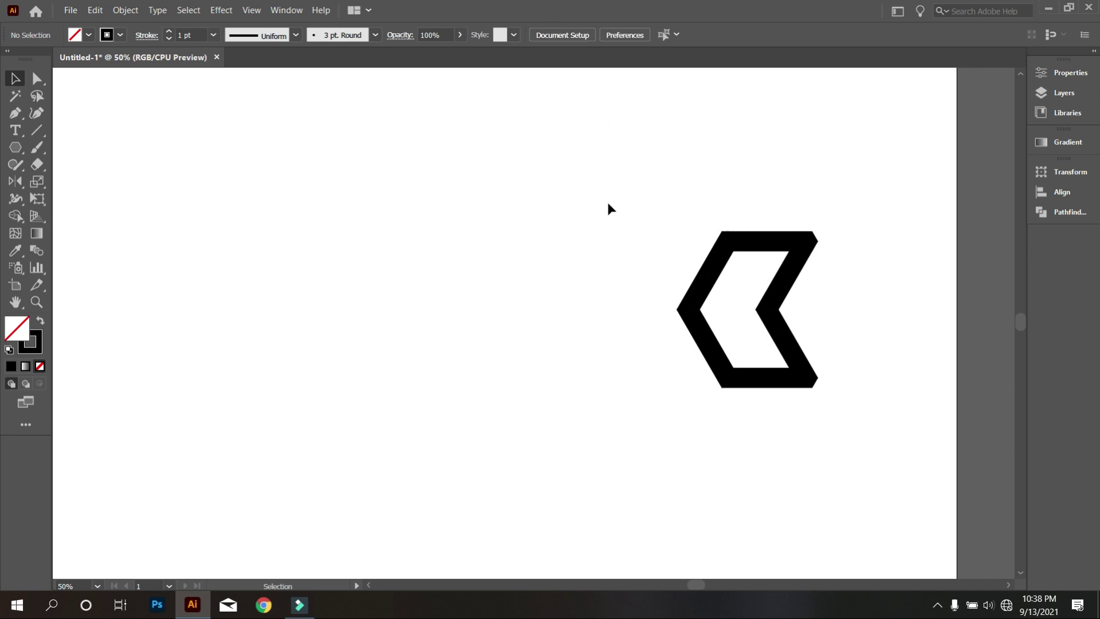
- Move the chevron left onto the artboard beside the four colour swatches
left_click_drag(797, 361, 249, 313)
scroll(511, 360, "up", 1)
scroll(510, 359, "down", 1)
scroll(167, 334, "up", 2)
left_click_drag(172, 329, 367, 355)
scroll(417, 341, "up", 1)
scroll(396, 334, "down", 1)
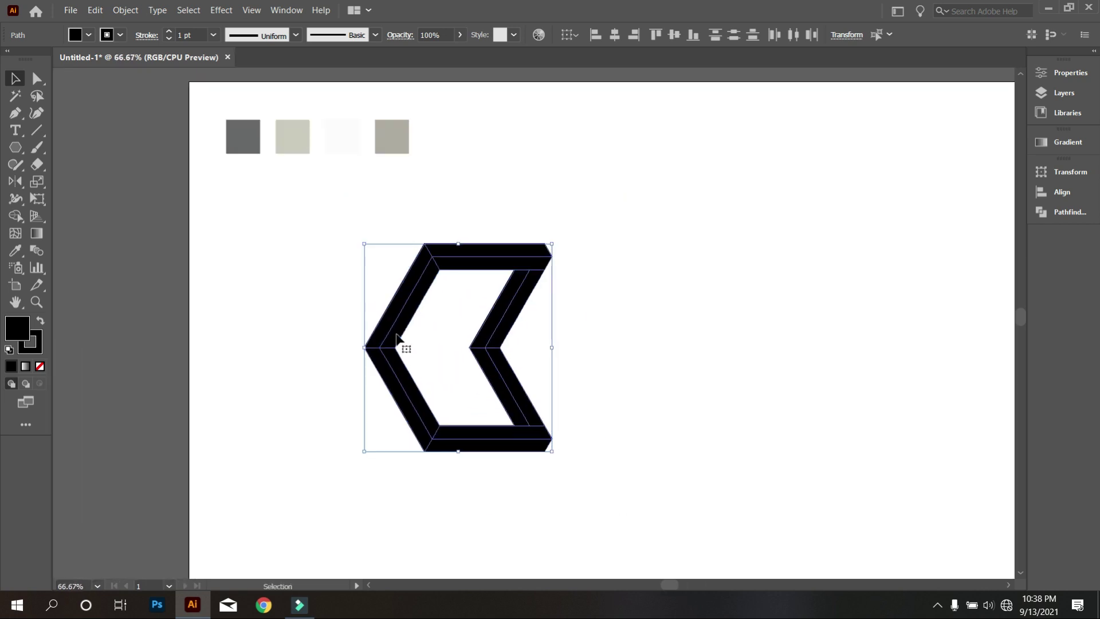
left_click(439, 175)
left_click_drag(305, 254, 636, 493)
left_click_drag(671, 419, 524, 399)
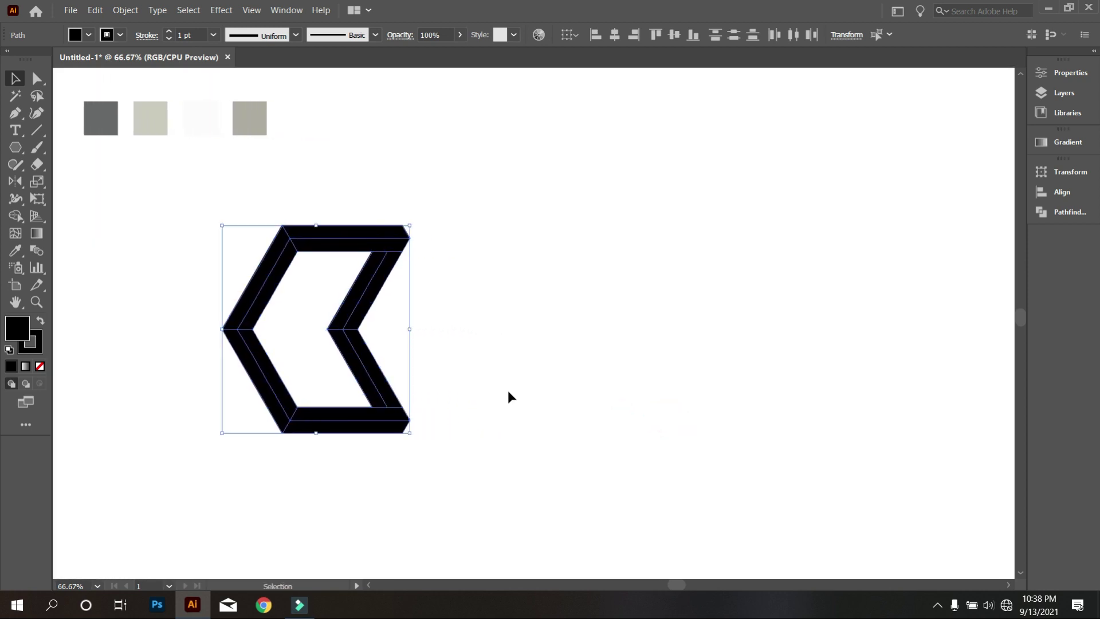
- Set the chevron's stroke weight to 0 pt so only its black fills show
left_click(198, 35)
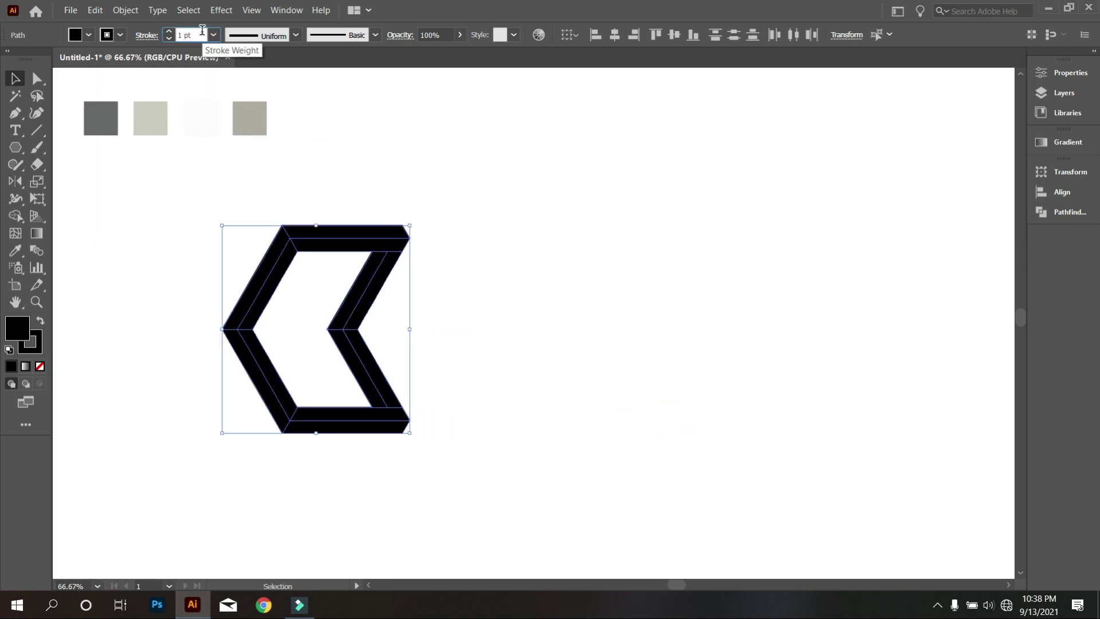
left_click(213, 35)
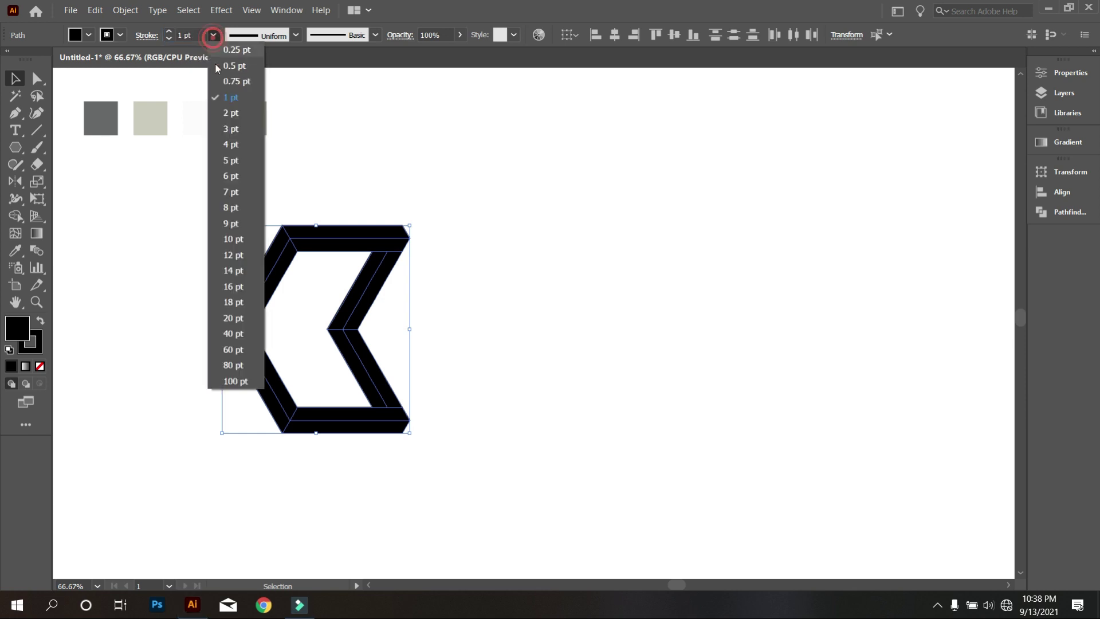
left_click(201, 38)
type("0")
key("Return")
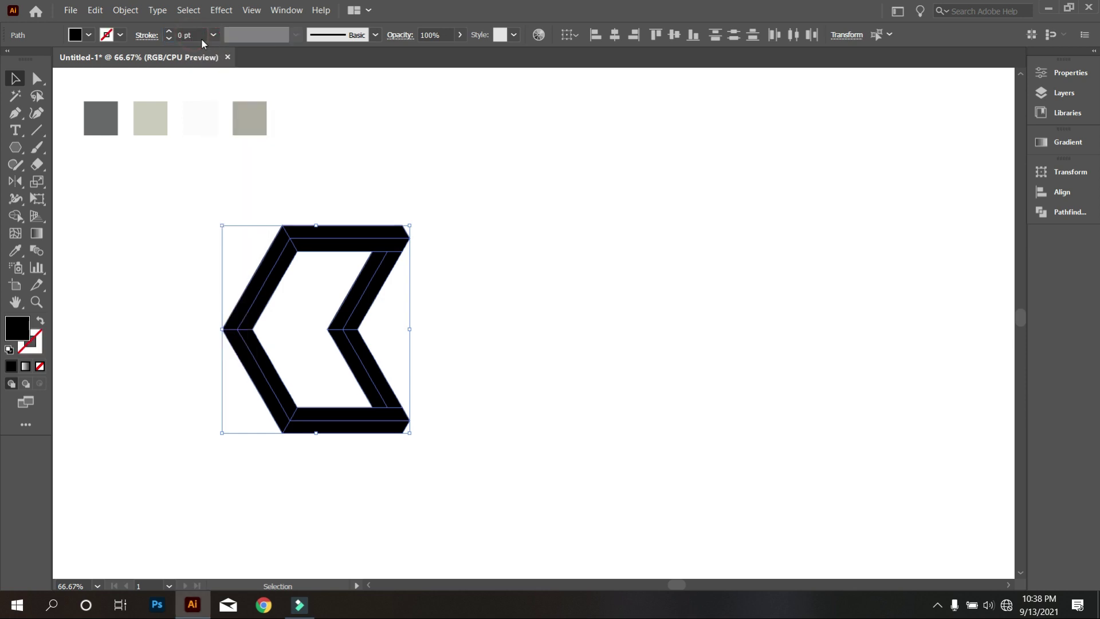
left_click(307, 131)
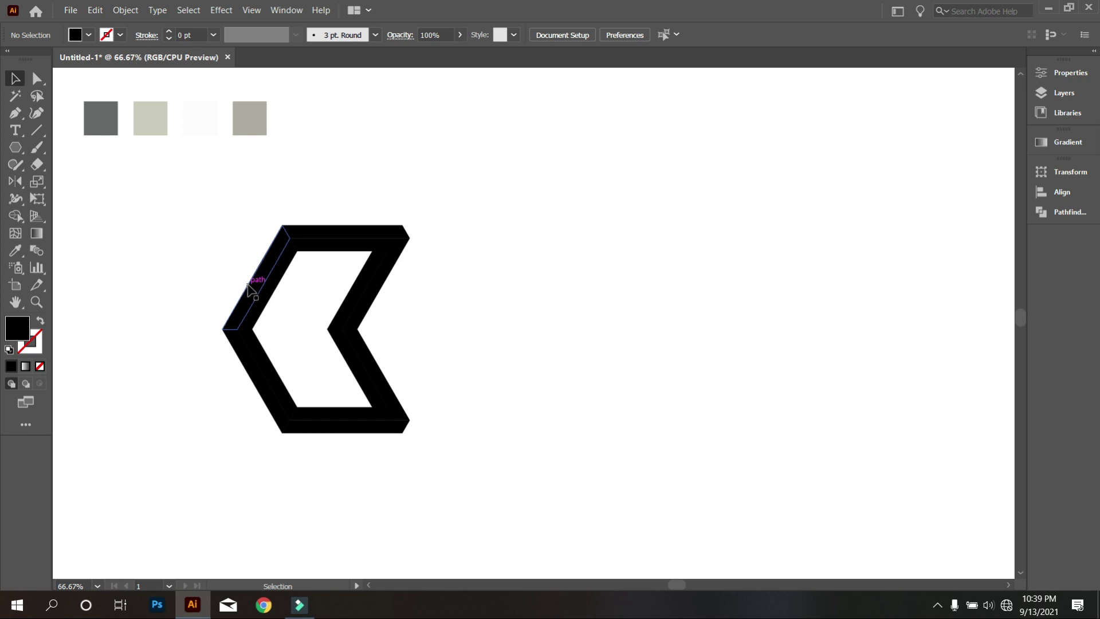
left_click(622, 258)
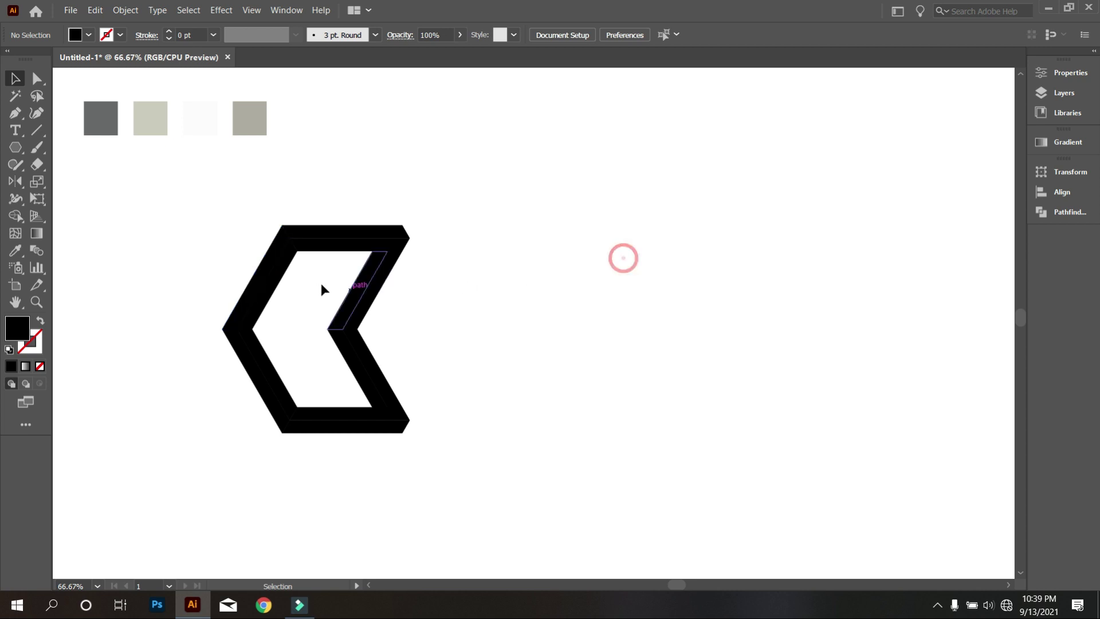
- Fill the left diagonal and lower diagonal paths with the dark grey swatch
left_click(260, 278)
left_click(16, 251)
left_click(101, 118)
left_click(241, 356, "ctrl")
left_click(243, 302)
- Colour the upper inner diagonal, top bar and inner right strip beige
key("ctrl")
left_click(261, 312, "ctrl")
left_click(151, 125)
key("ctrl")
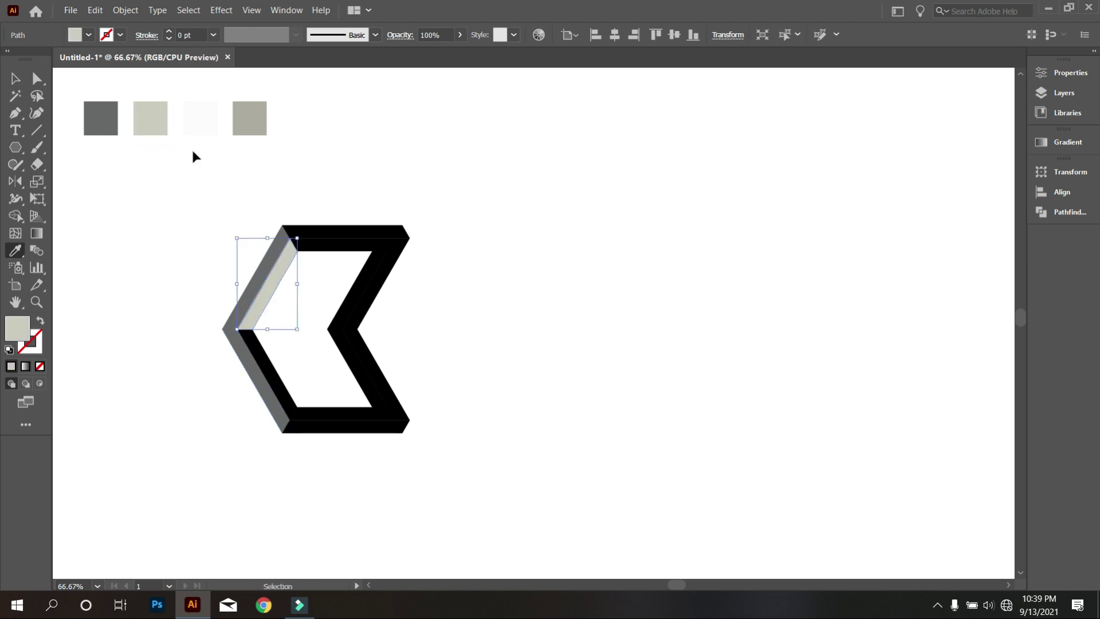
left_click(353, 247, "ctrl")
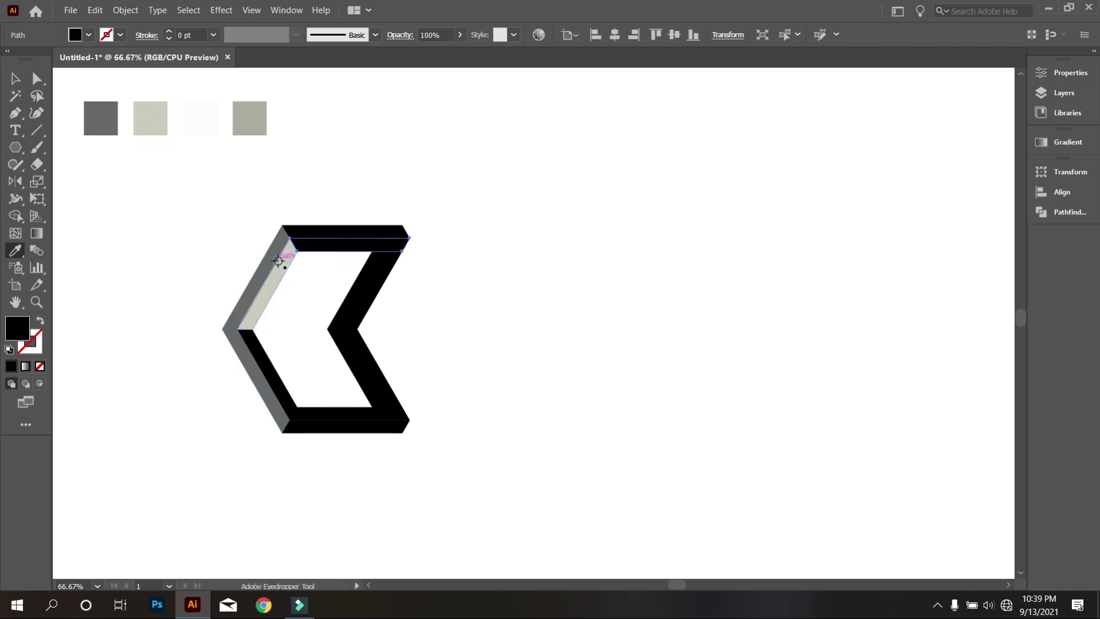
left_click(283, 265)
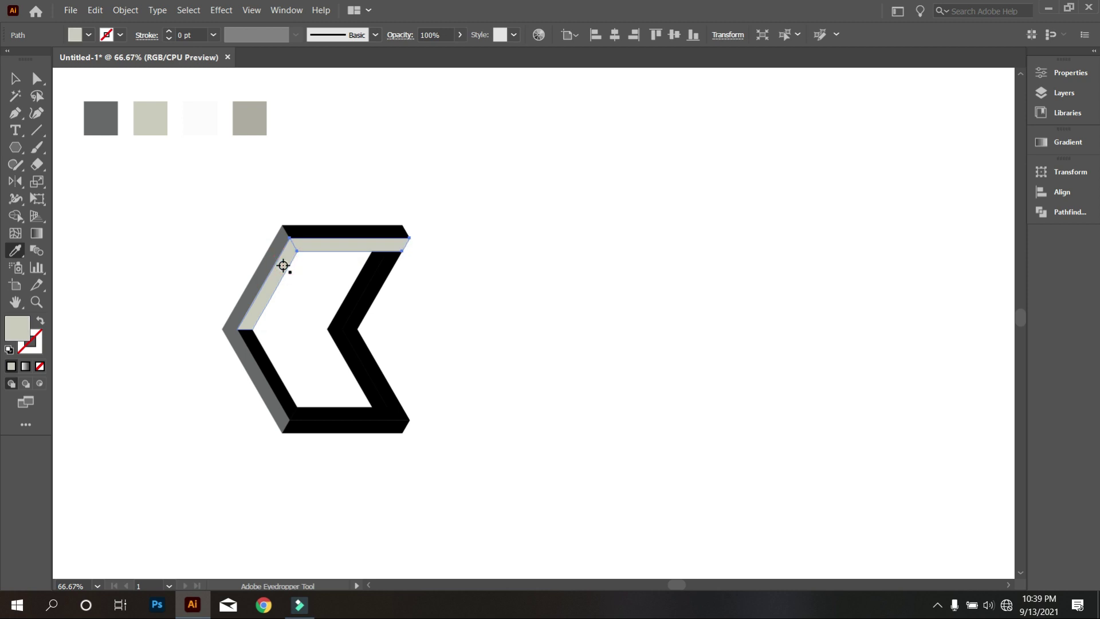
left_click(378, 284, "ctrl")
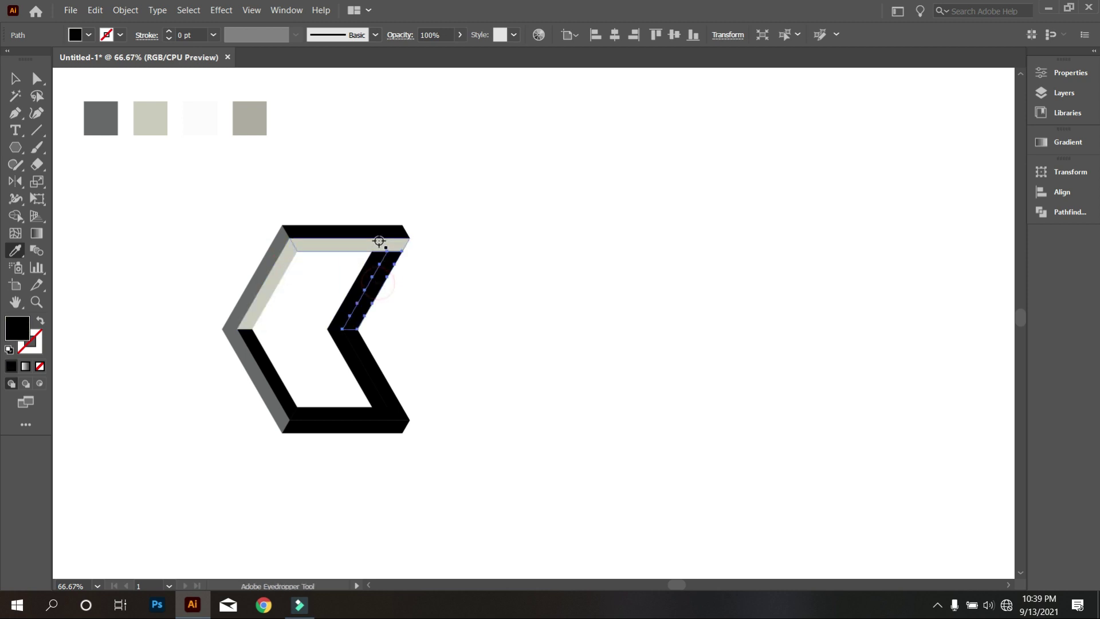
left_click(379, 241)
- Colour the black inner diagonal strip and the lower inner strip grey
key("ctrl")
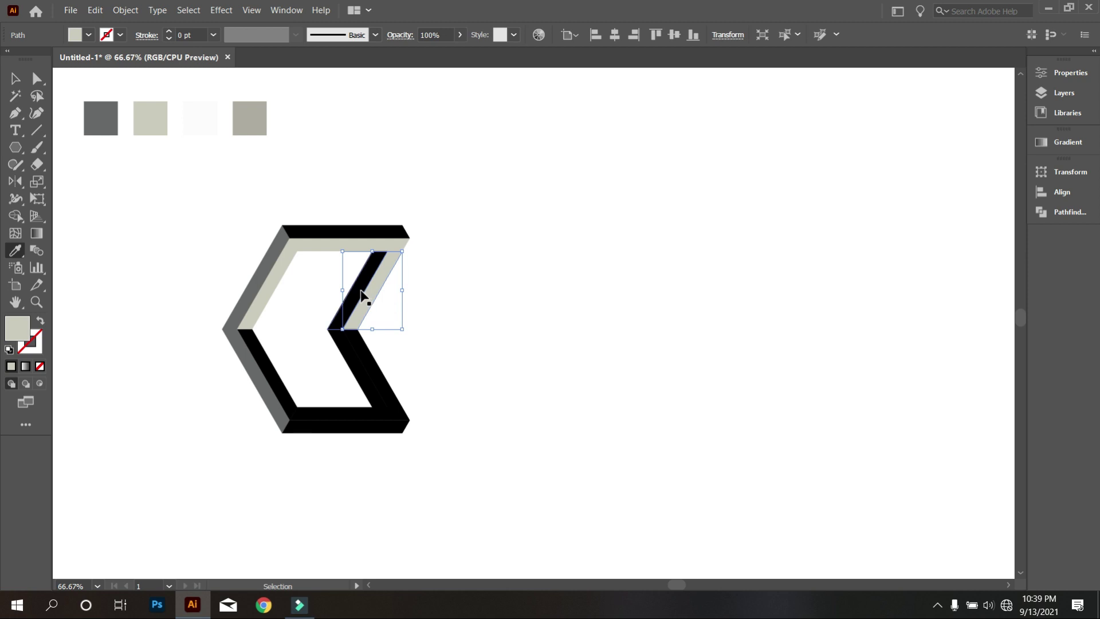
left_click(360, 292, "ctrl")
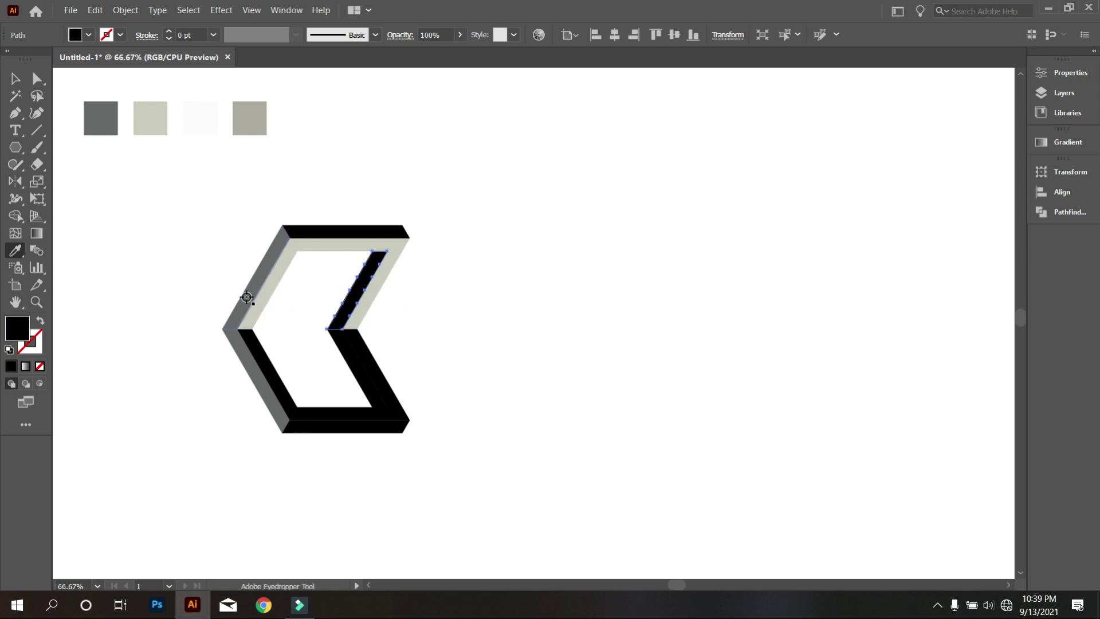
left_click(246, 297)
key("ctrl")
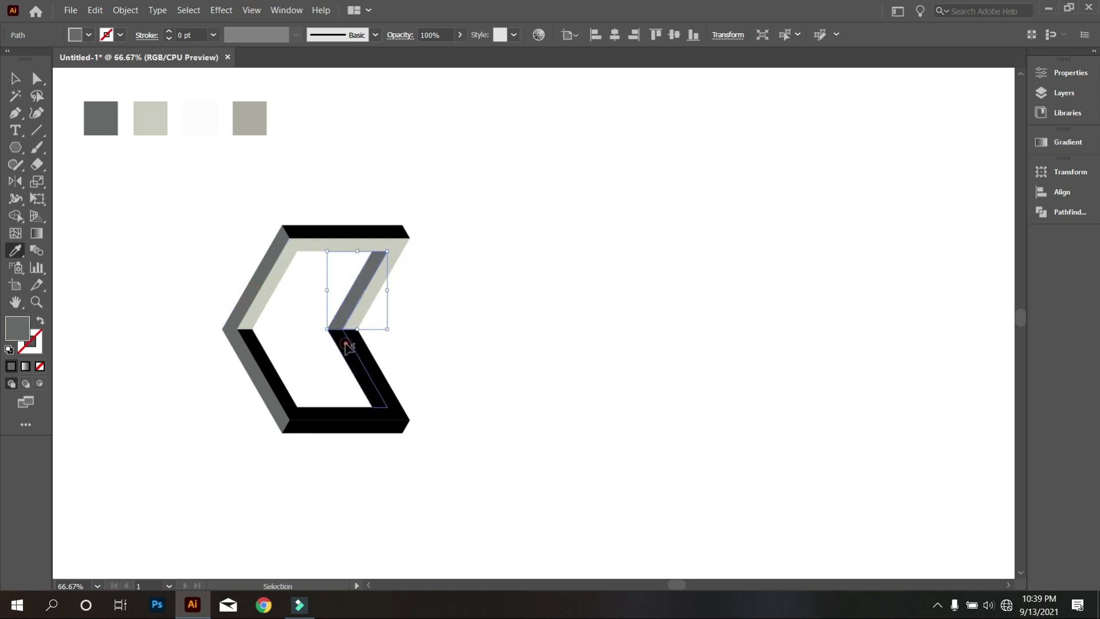
left_click(346, 344, "ctrl")
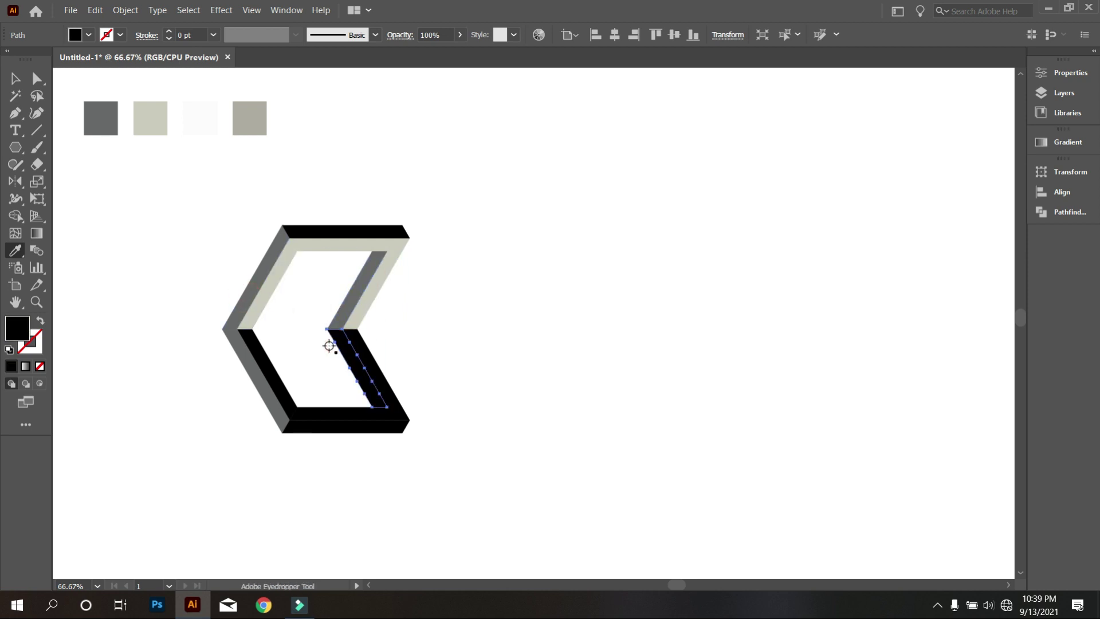
left_click(253, 302)
- Fill the adjacent, top, lower-left and bottom strips with the near-white tone
left_click(364, 341, "ctrl")
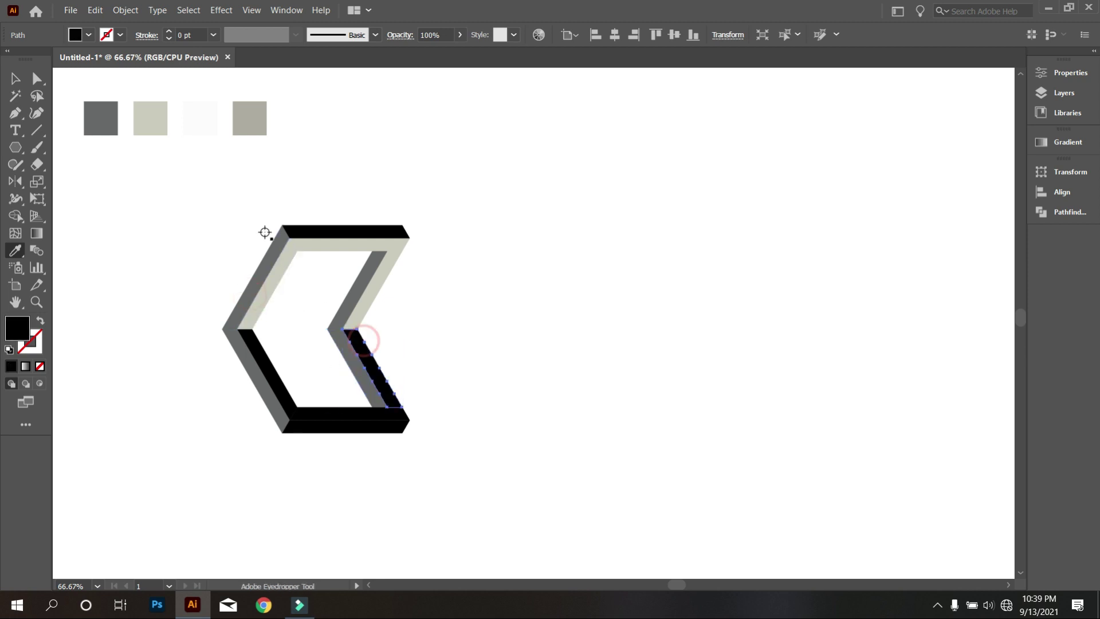
left_click(207, 112)
key("ctrl")
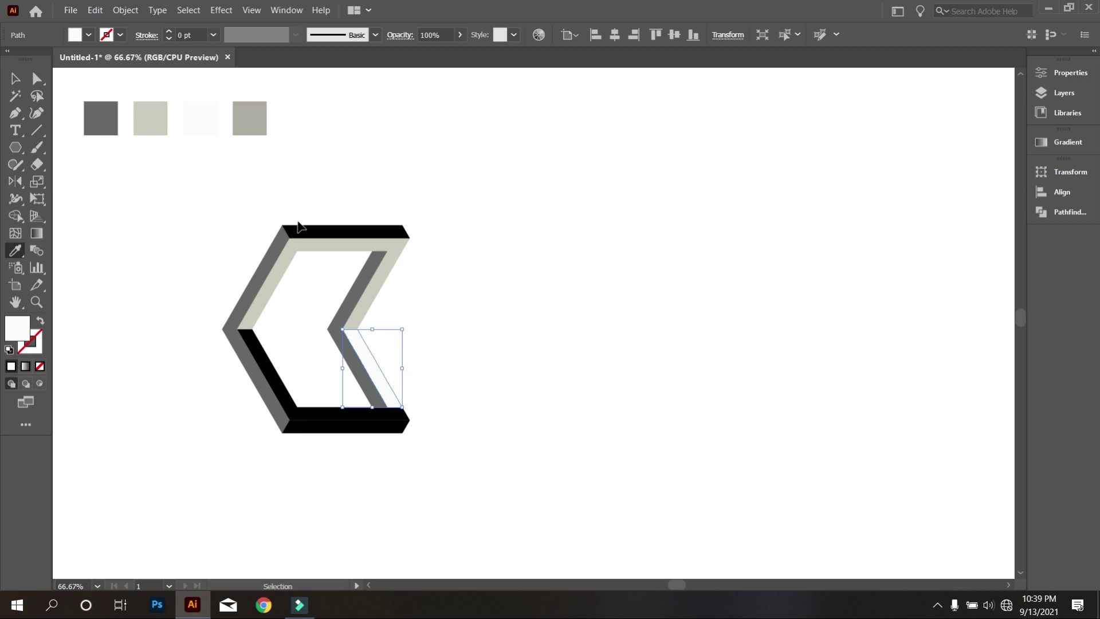
left_click(356, 235, "ctrl")
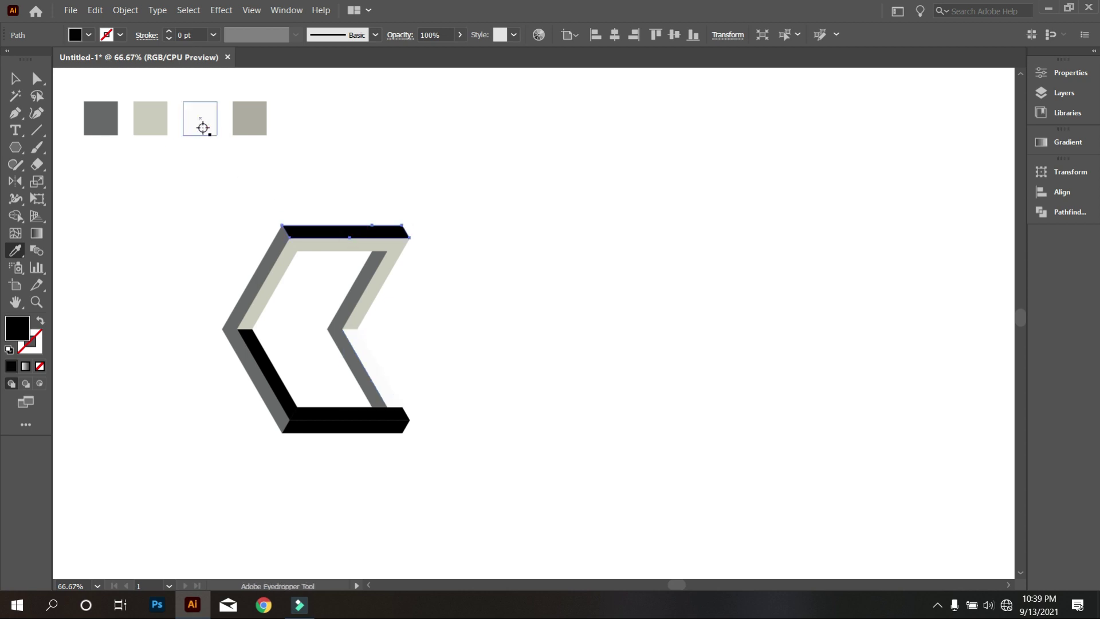
left_click(203, 127)
left_click(268, 367, "ctrl")
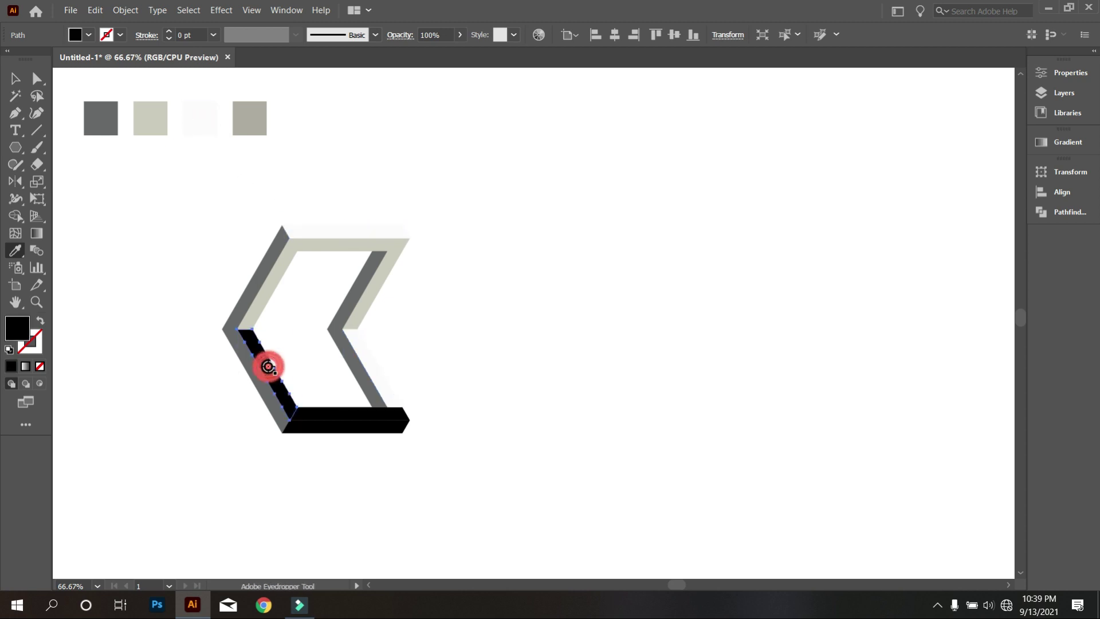
left_click(306, 235)
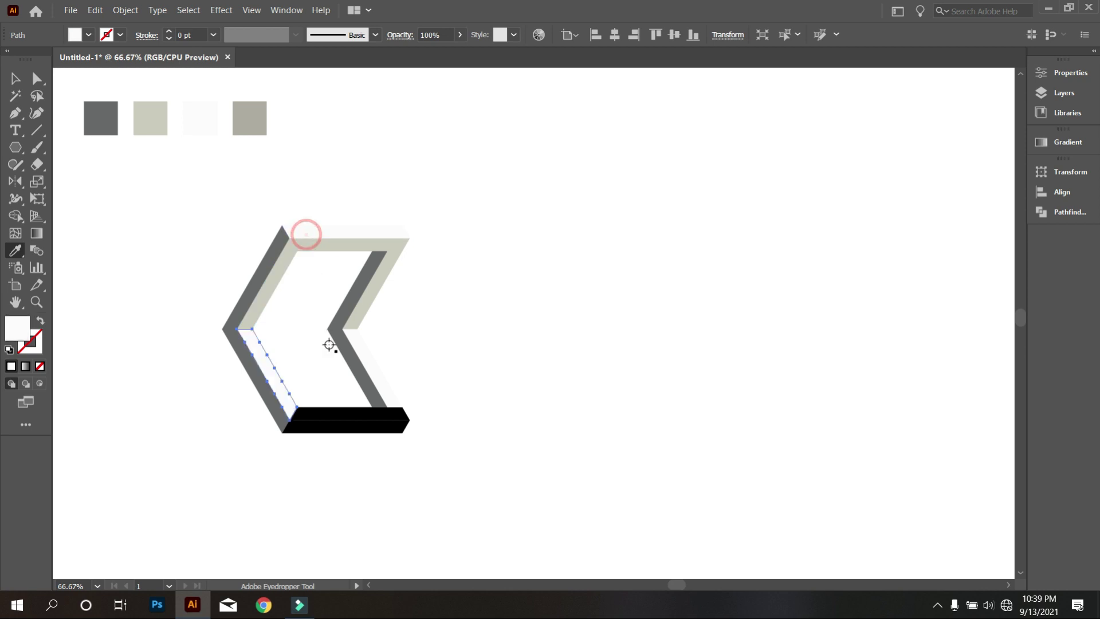
left_click(341, 416, "ctrl")
left_click(280, 386)
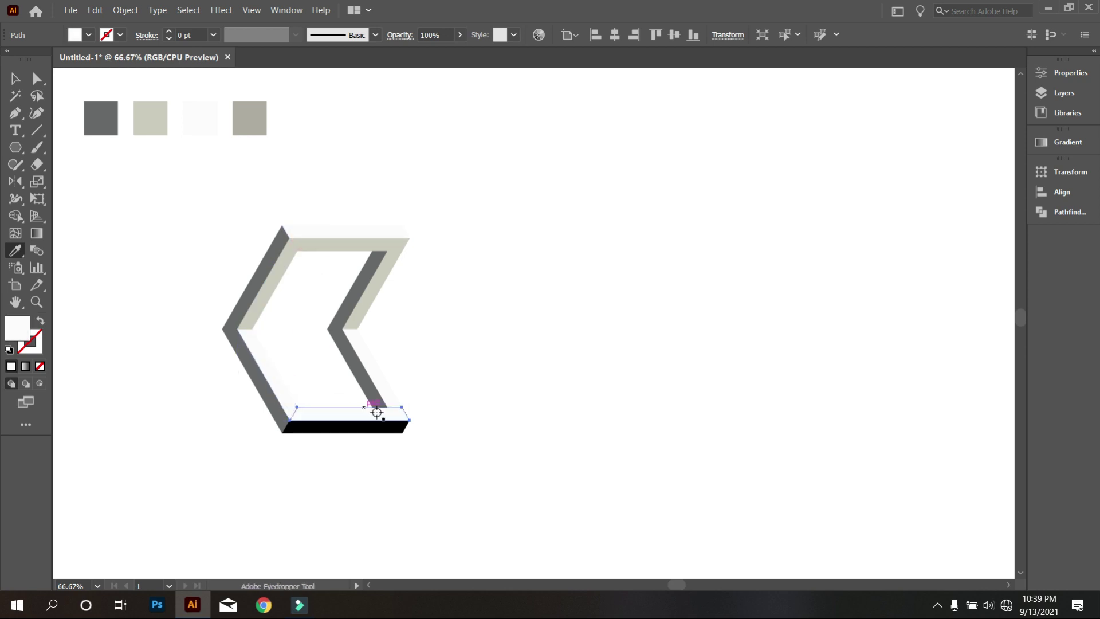
- Colour the last bottom strip beige and clear the selection
key("ctrl")
left_click(369, 428, "ctrl")
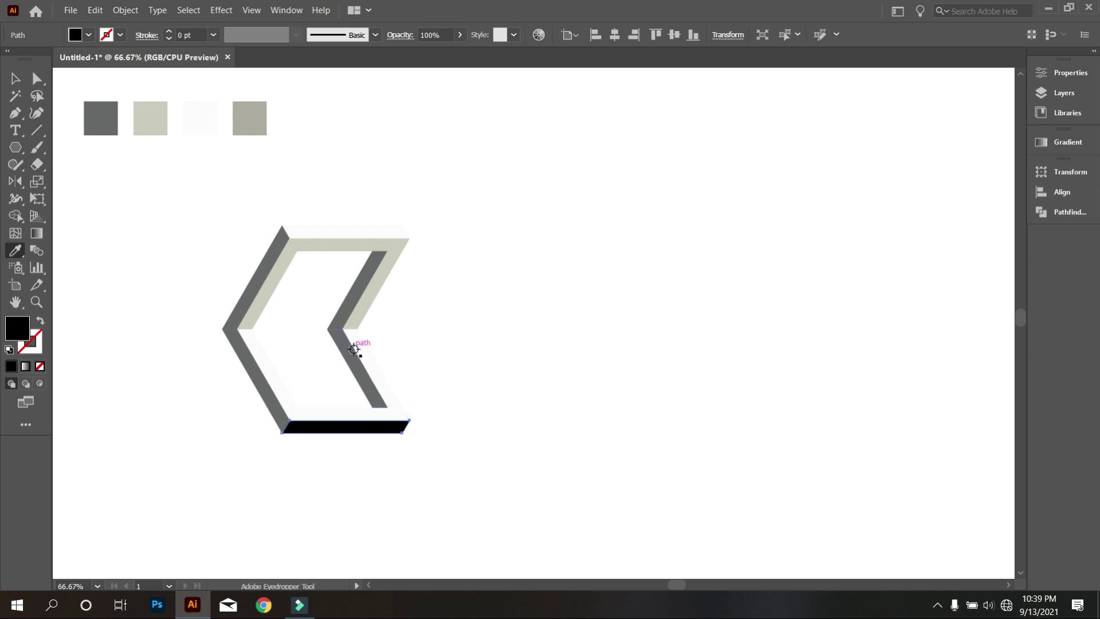
left_click(361, 315)
scroll(333, 354, "up", 1)
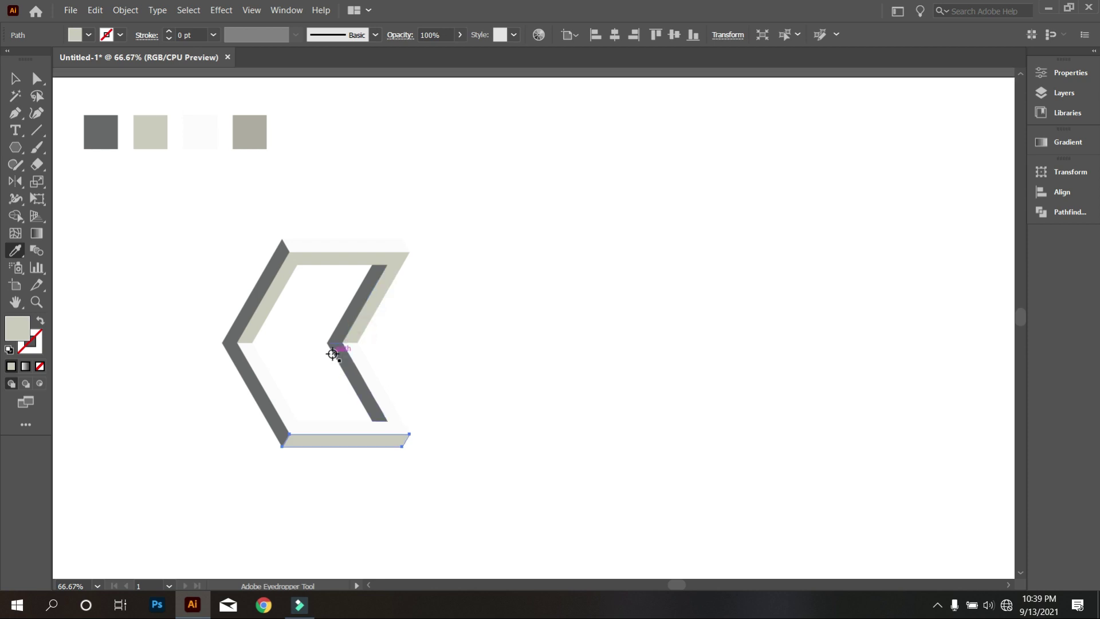
scroll(351, 346, "down", 1)
left_click(21, 85)
left_click(177, 263)
scroll(212, 263, "down", 1)
- Draw a rectangle covering the whole artboard and send it to the back
scroll(221, 279, "down", 1)
left_click_drag(15, 148, 58, 148)
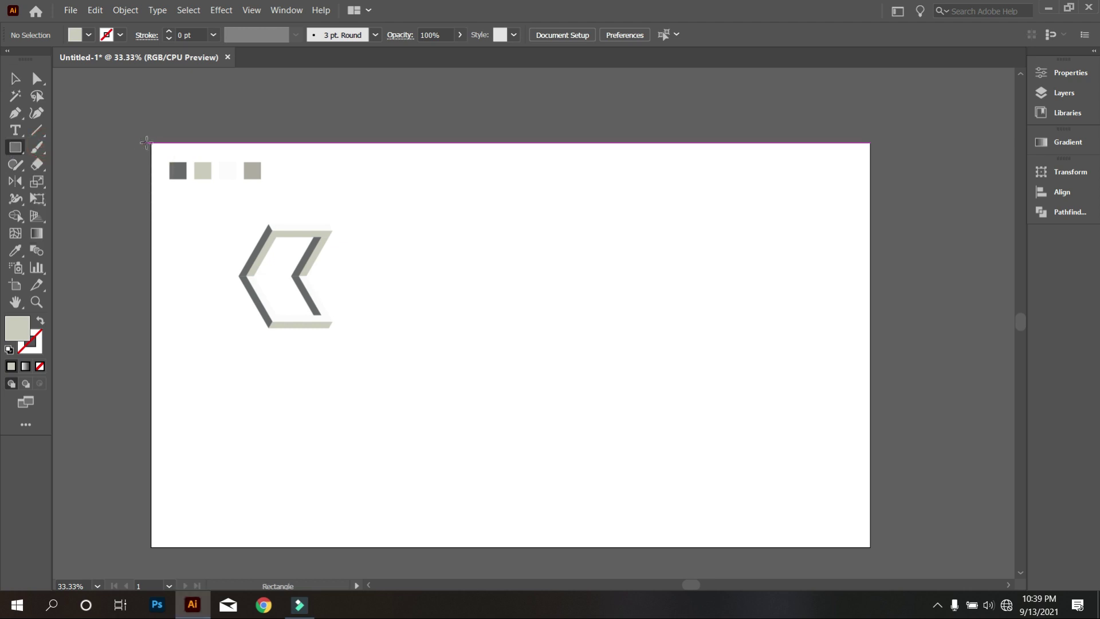
left_click_drag(146, 143, 871, 547)
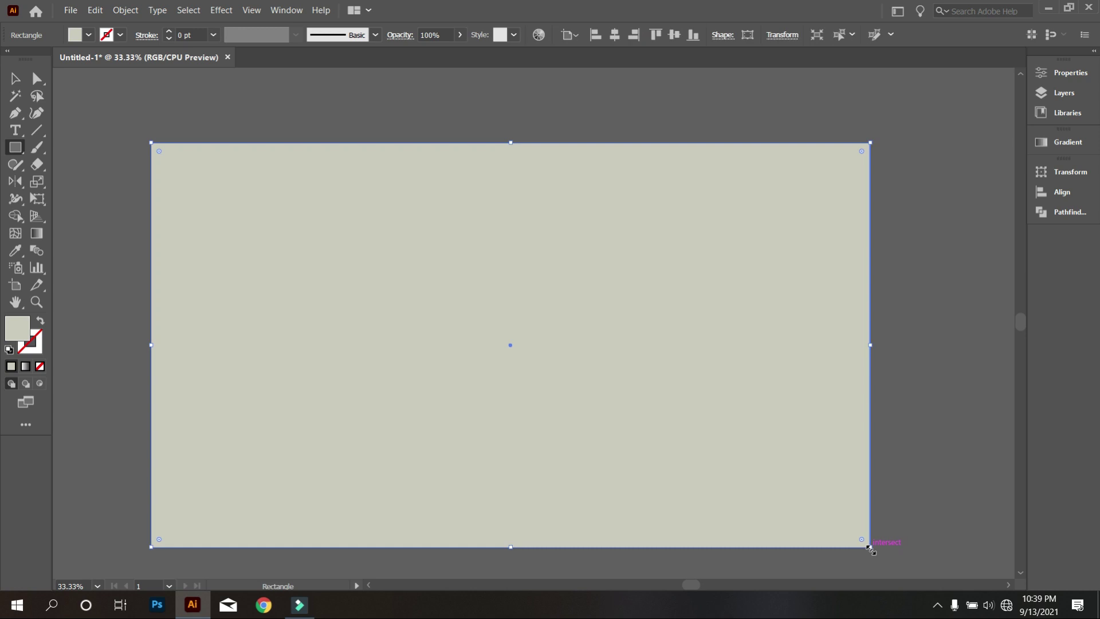
right_click(704, 274)
mouse_move(769, 497)
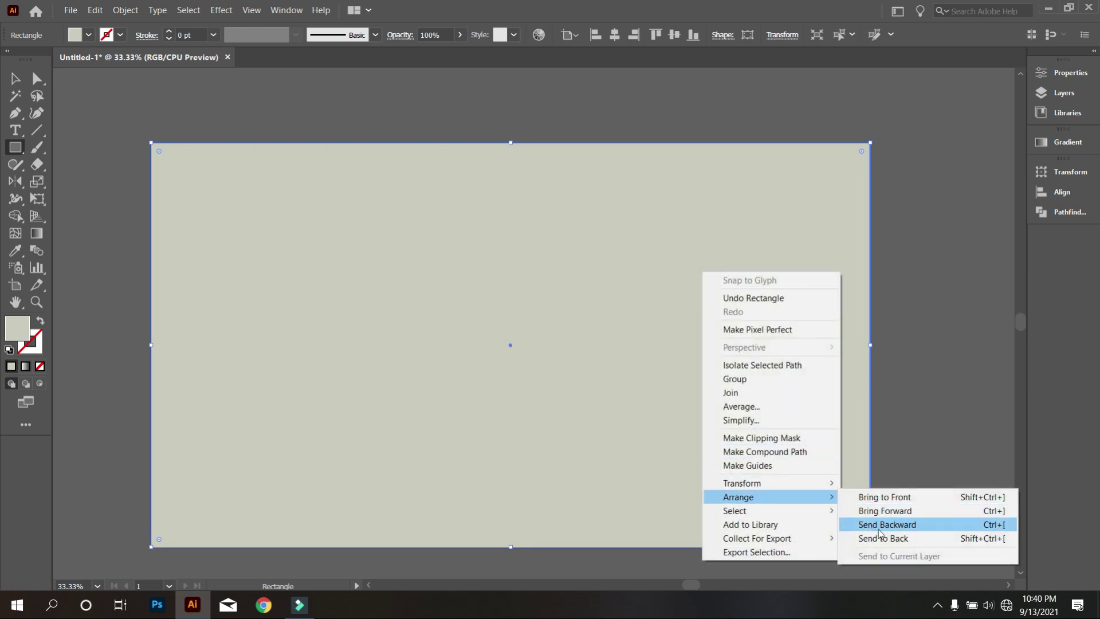
left_click(883, 538)
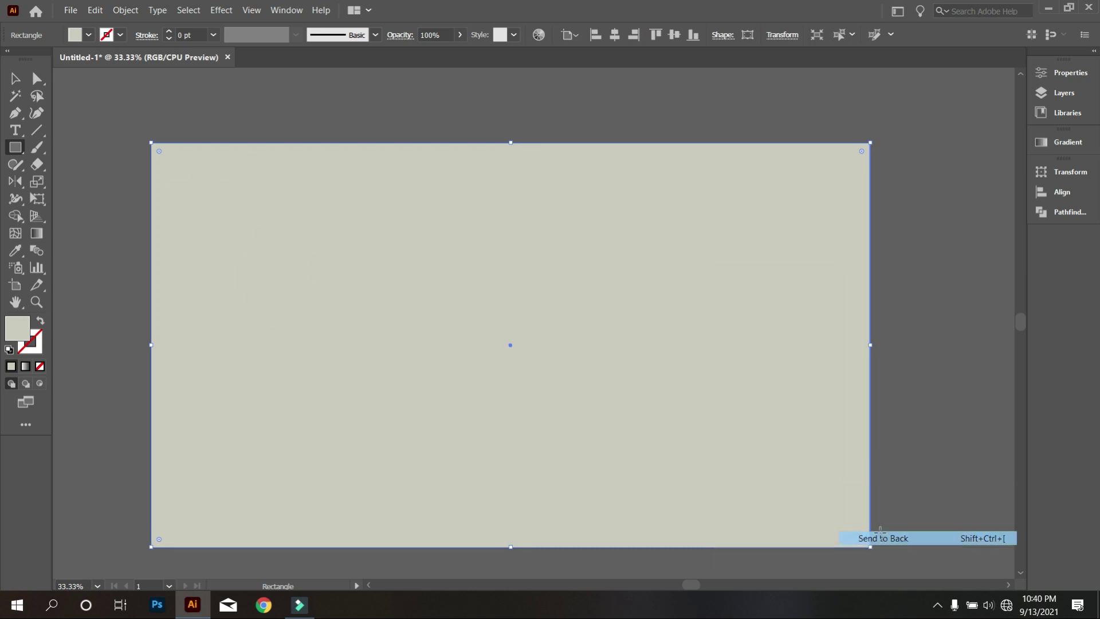
- Fill the background rectangle with the grey-green swatch and lock it
left_click(15, 250)
left_click(257, 172)
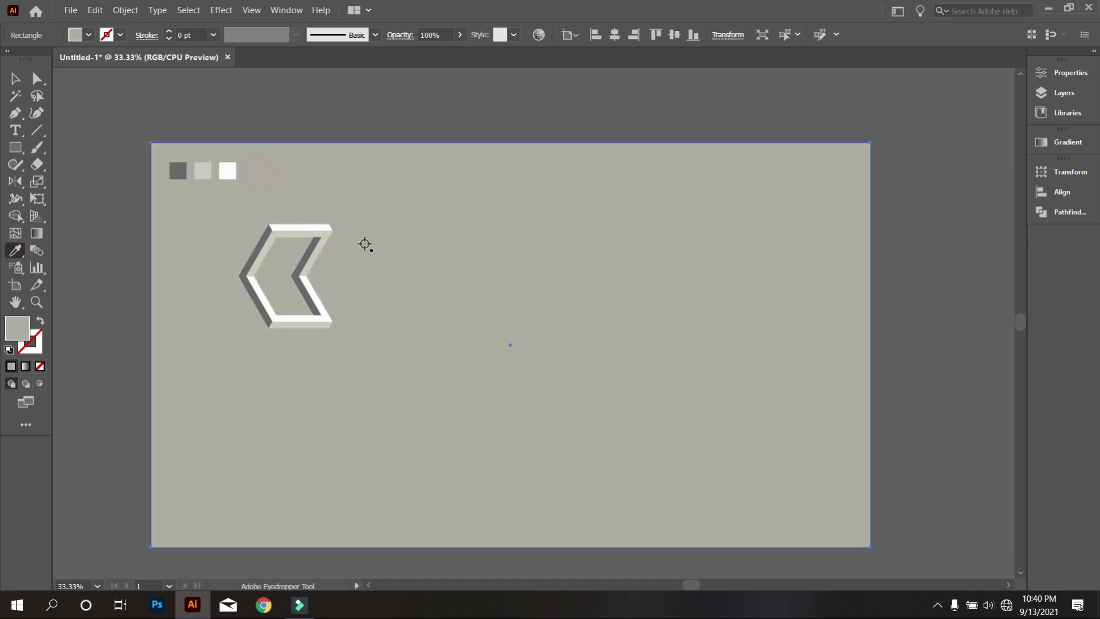
left_click(15, 78)
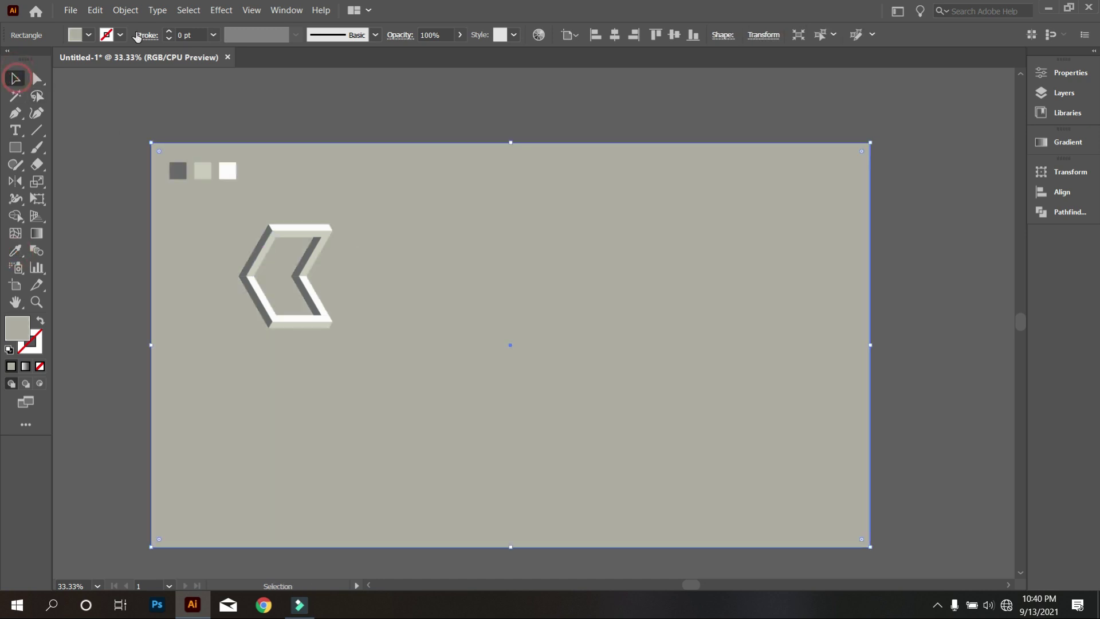
left_click(126, 9)
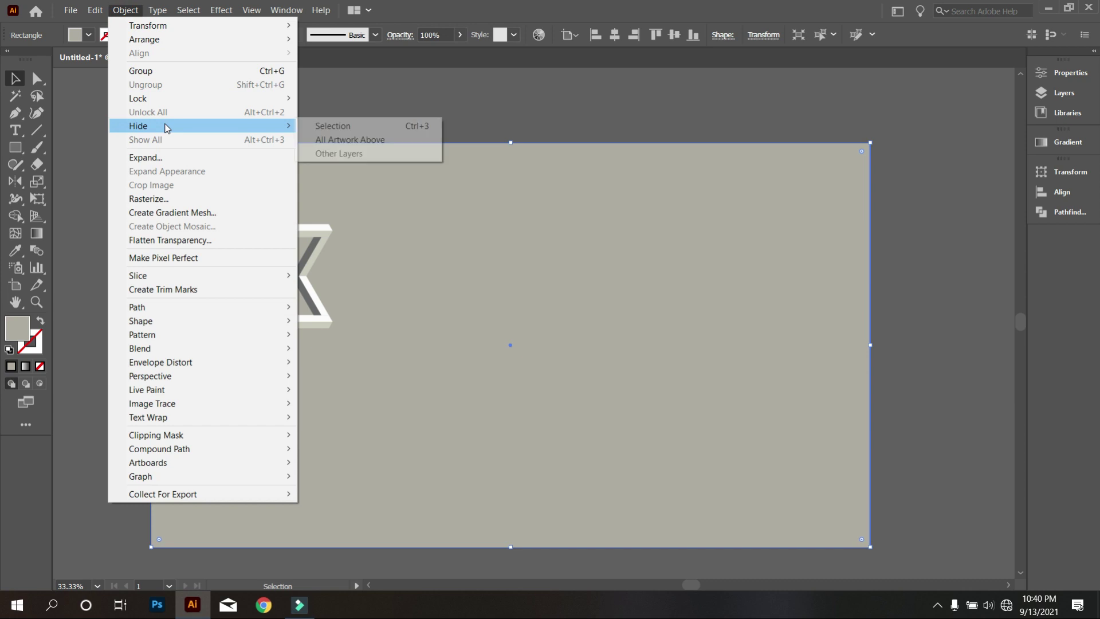
mouse_move(205, 106)
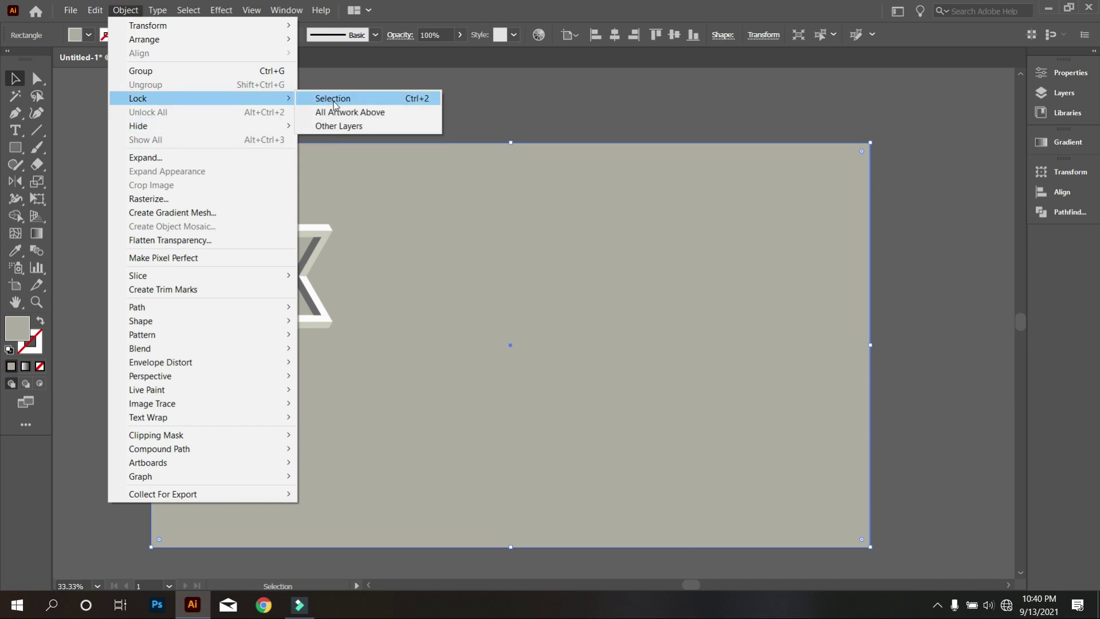
left_click(335, 99)
scroll(348, 318, "up", 1)
left_click_drag(383, 356, 191, 204)
- Undo the partial move, then drag the whole chevron, top strip included, toward the canvas centre
left_click_drag(289, 226, 402, 256)
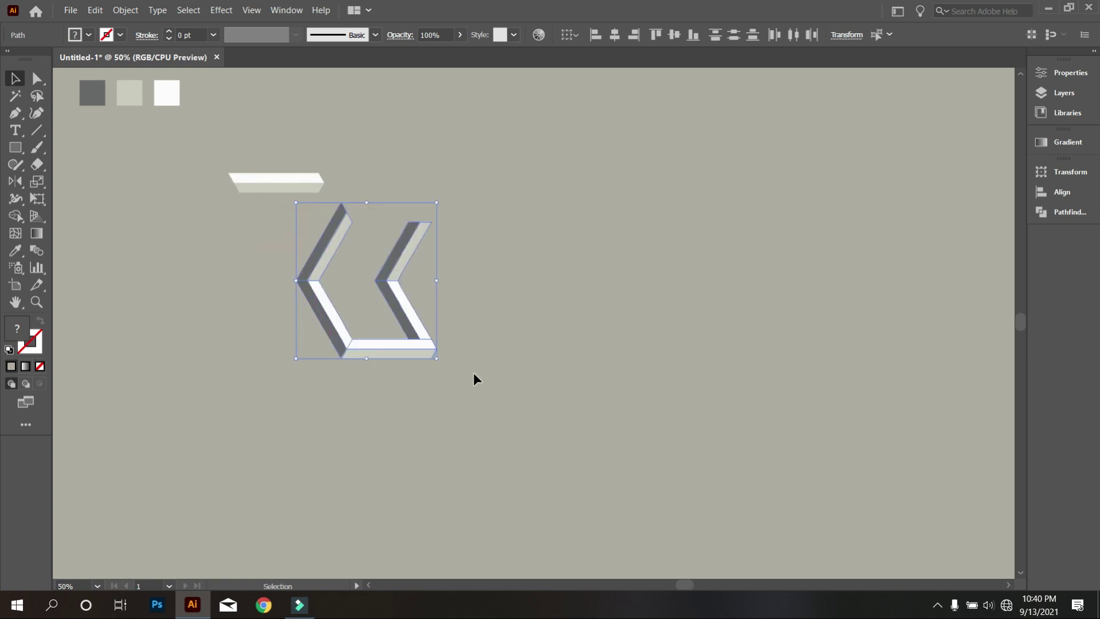
key("ctrl+z")
left_click_drag(465, 385, 169, 159)
left_click_drag(308, 189, 492, 211)
left_click(544, 427)
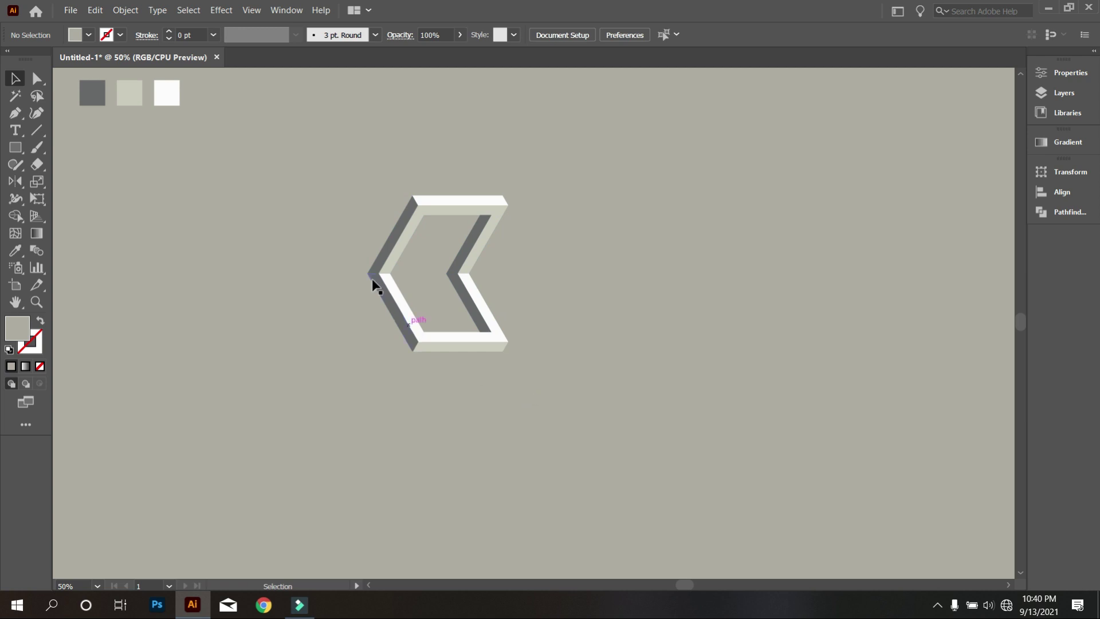
scroll(528, 288, "up", 1)
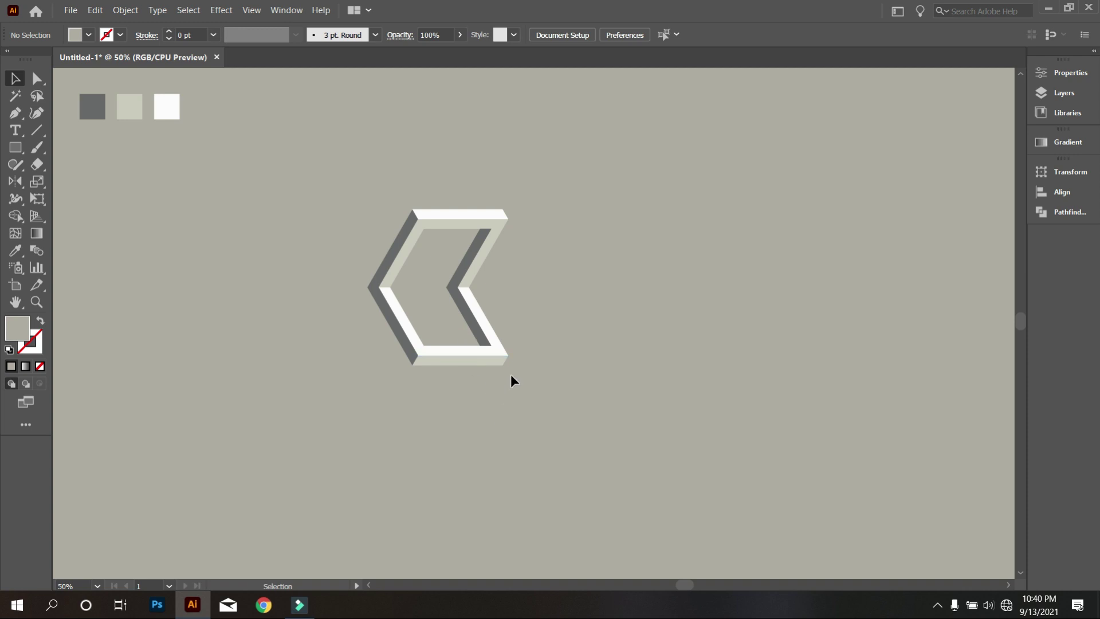
left_click_drag(307, 152, 649, 398)
- Create a horizontally reflected copy of the chevron and nudge it left beside the original
right_click(552, 221)
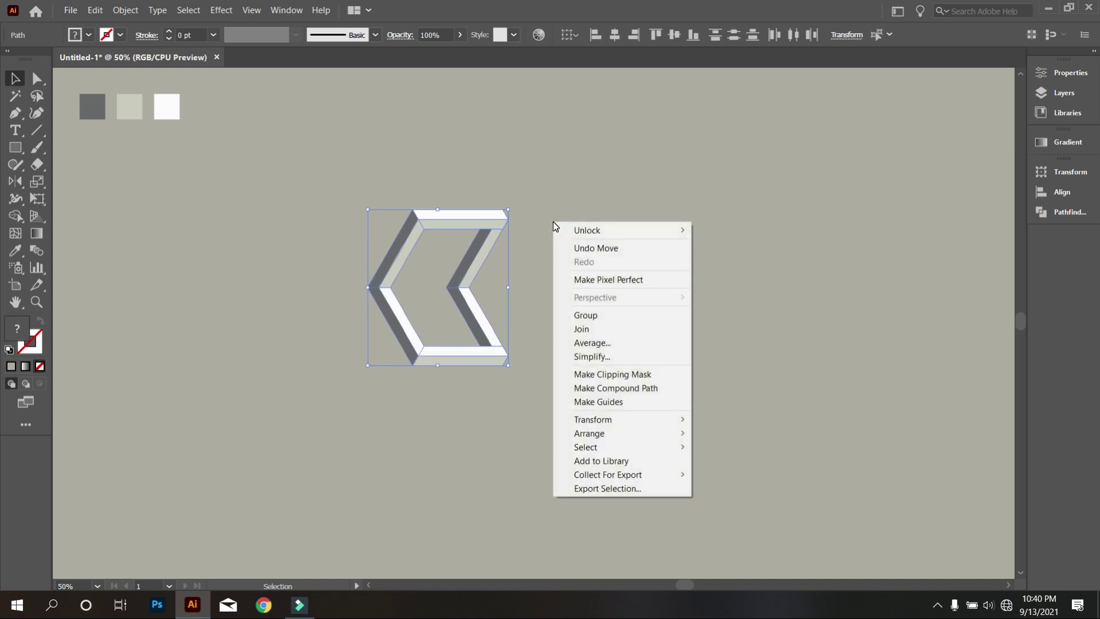
mouse_move(657, 421)
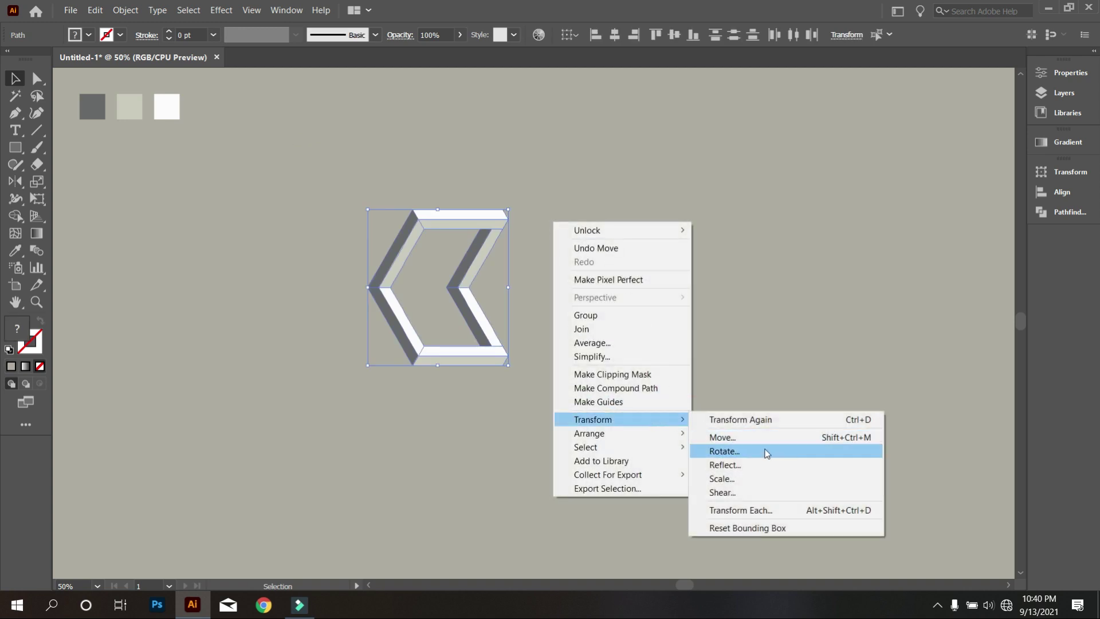
left_click(769, 468)
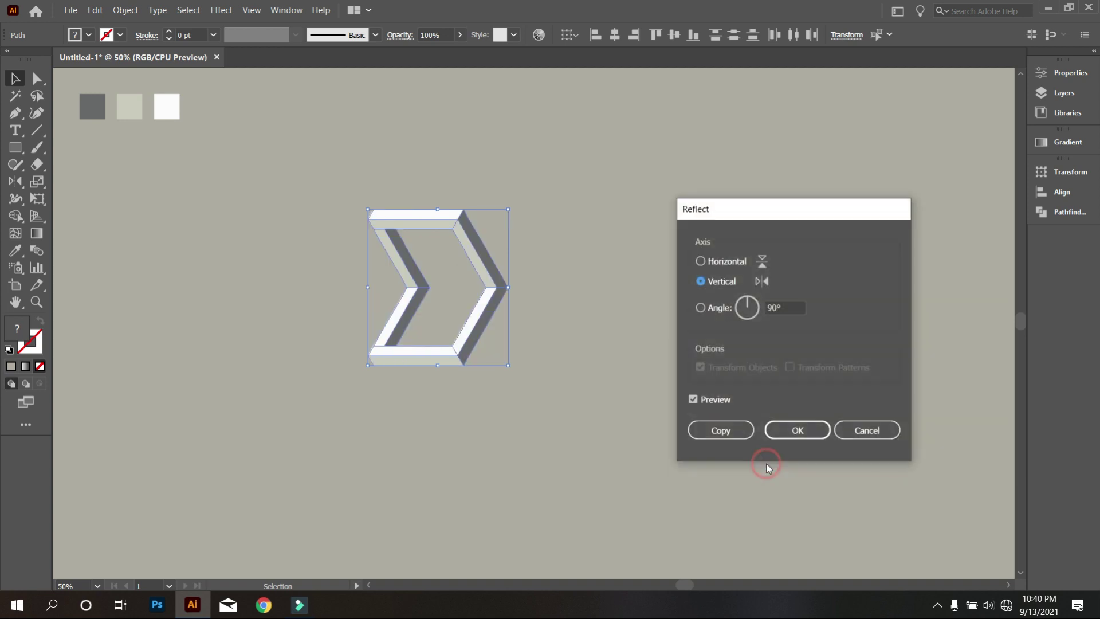
left_click(701, 262)
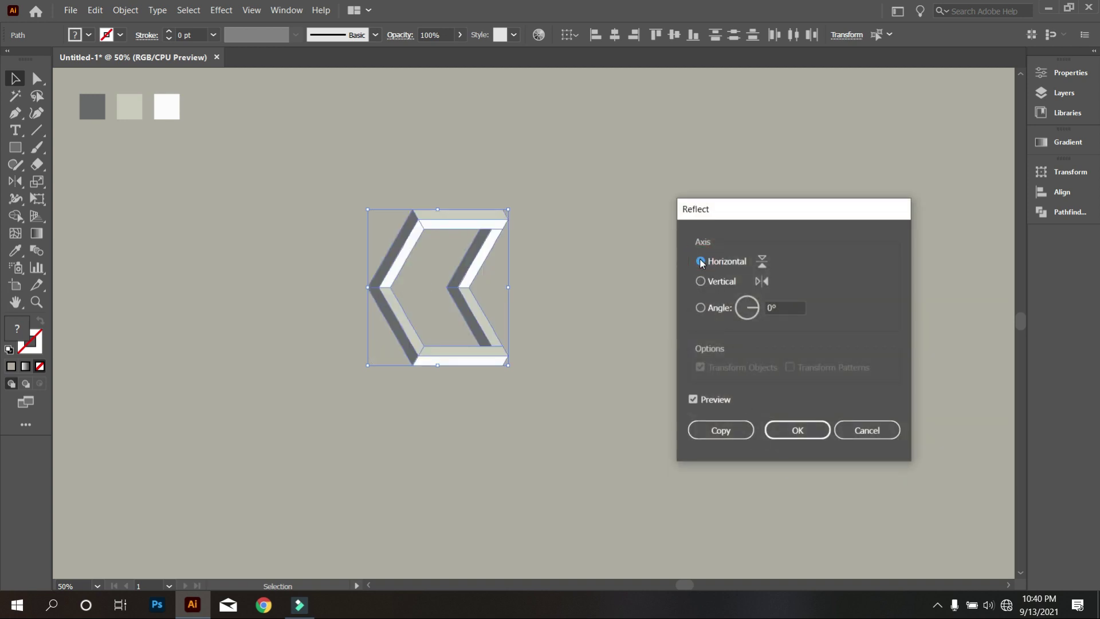
left_click(705, 429)
key("shift+Left")
key("shift+Left")
key("shift+Left")
key("shift+Left")
key("shift+Left")
key("shift+Left")
key("shift+Left")
key("shift+Left")
key("shift+Left")
key("shift+Left")
key("shift+Left")
key("shift+Left")
key("shift+Left")
key("shift+Left")
key("shift+Left")
key("shift+Left")
key("shift+Left")
key("shift+Left")
key("shift+Left")
key("shift+Left")
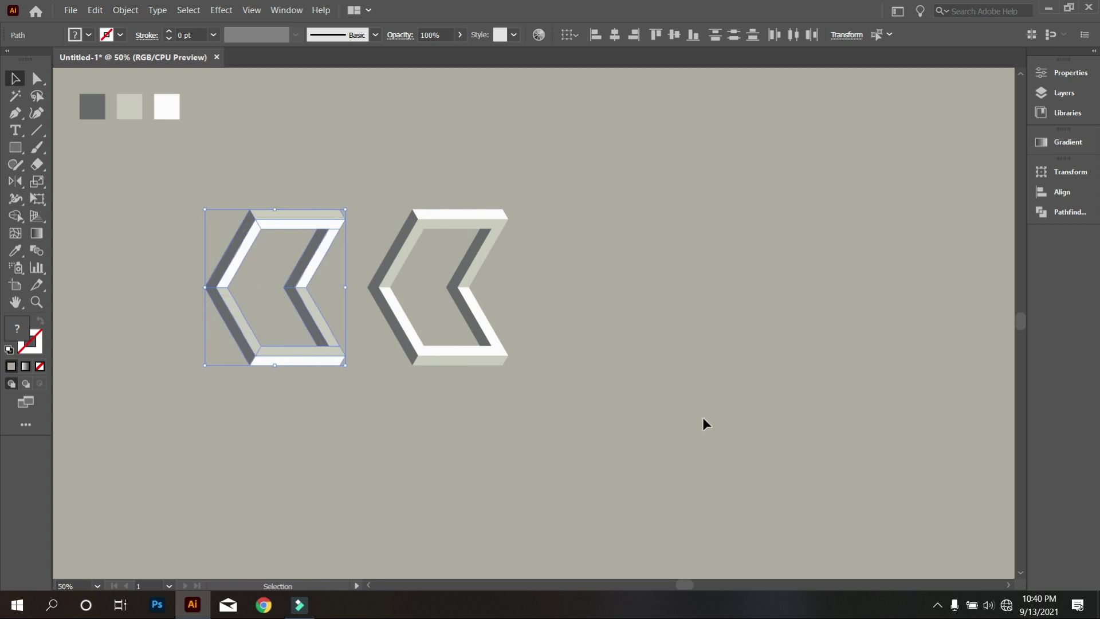
left_click(703, 417)
left_click_drag(171, 162, 352, 463)
right_click(376, 172)
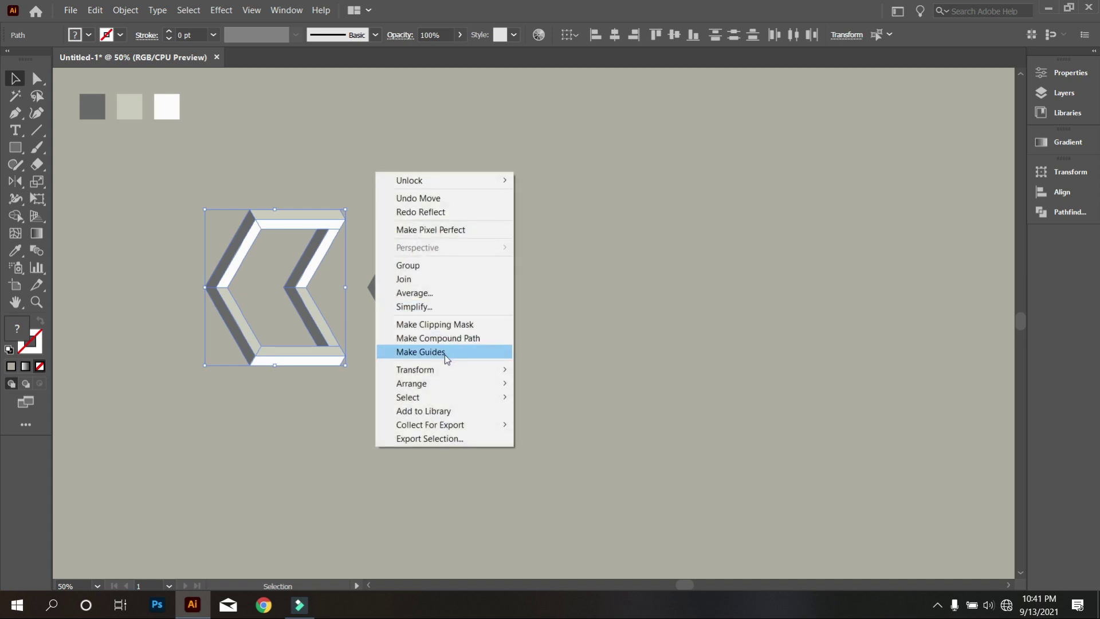
- Make a vertically reflected copy, move it right of the second chevron, and delete the original
mouse_move(450, 370)
left_click(617, 414)
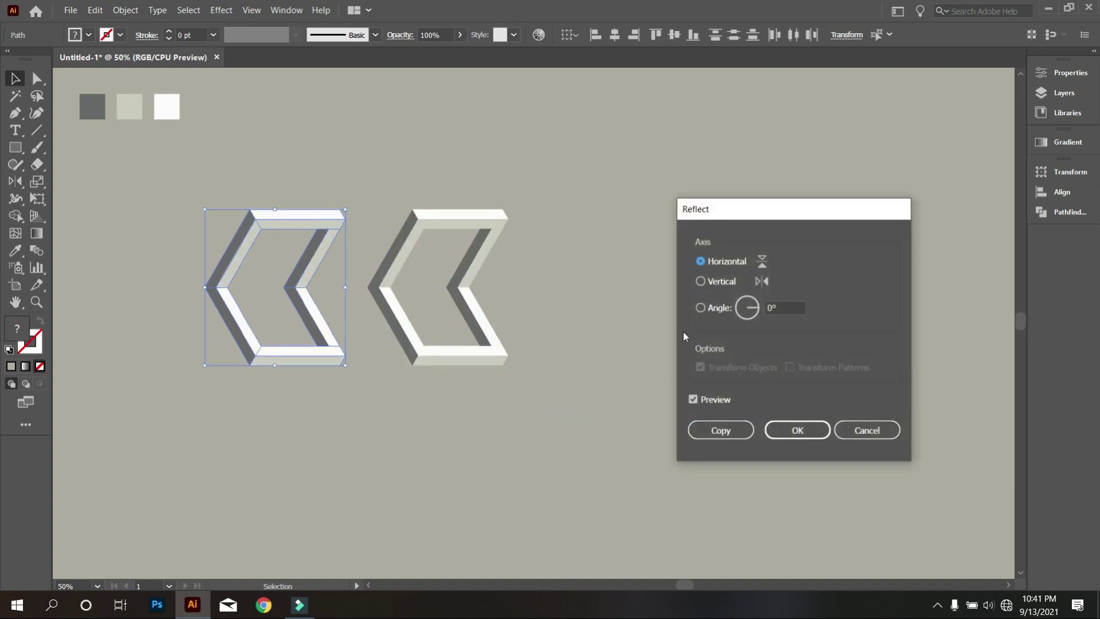
left_click(702, 282)
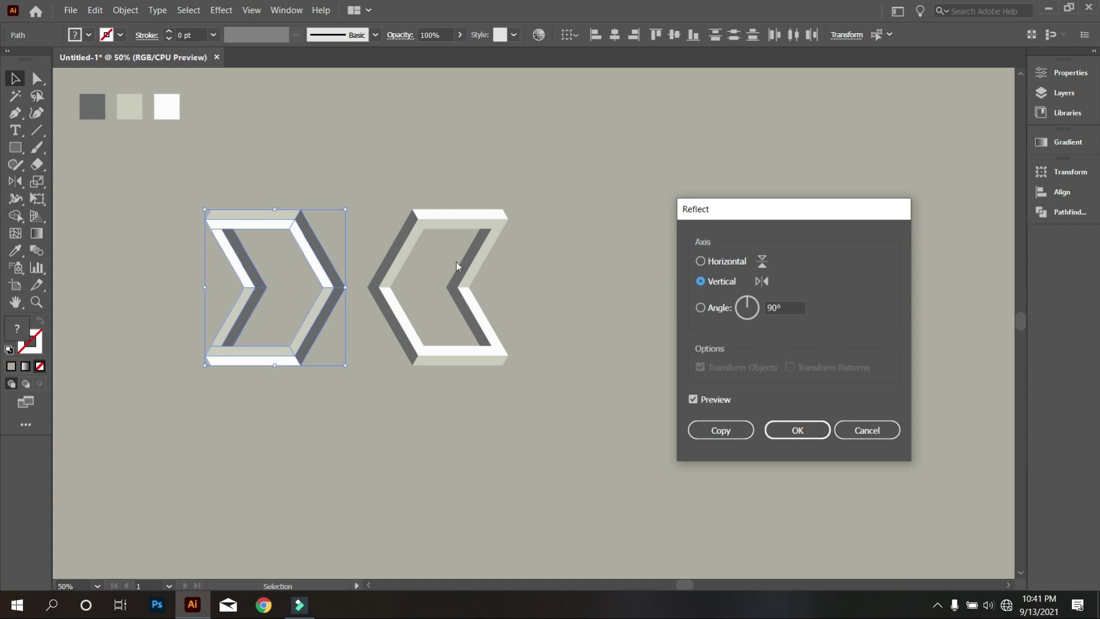
left_click(721, 429)
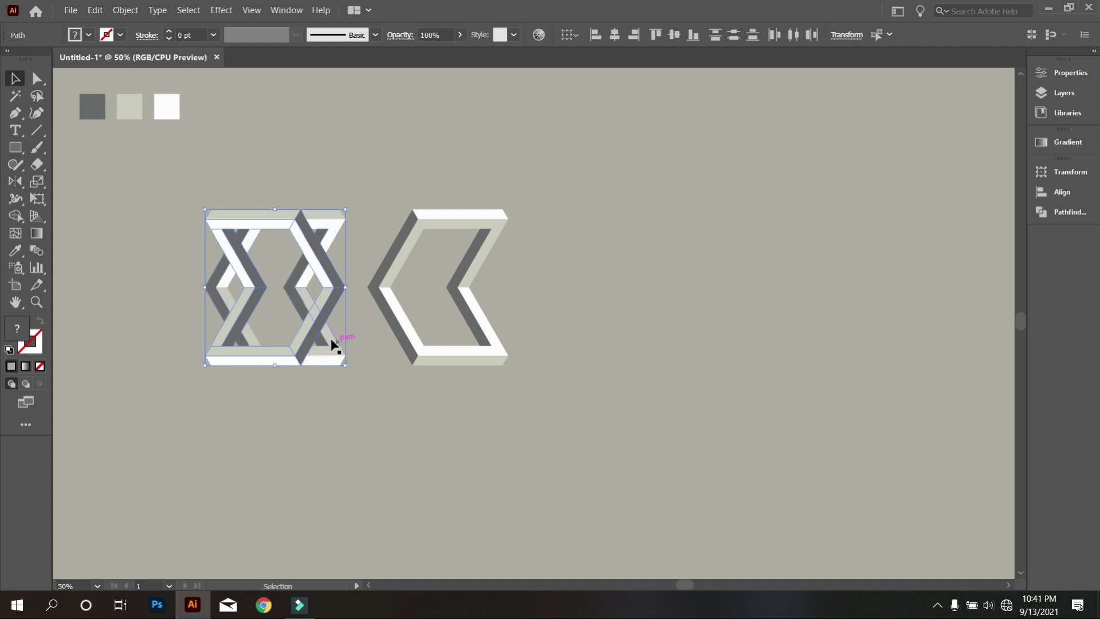
left_click_drag(321, 321, 699, 314)
left_click(692, 400)
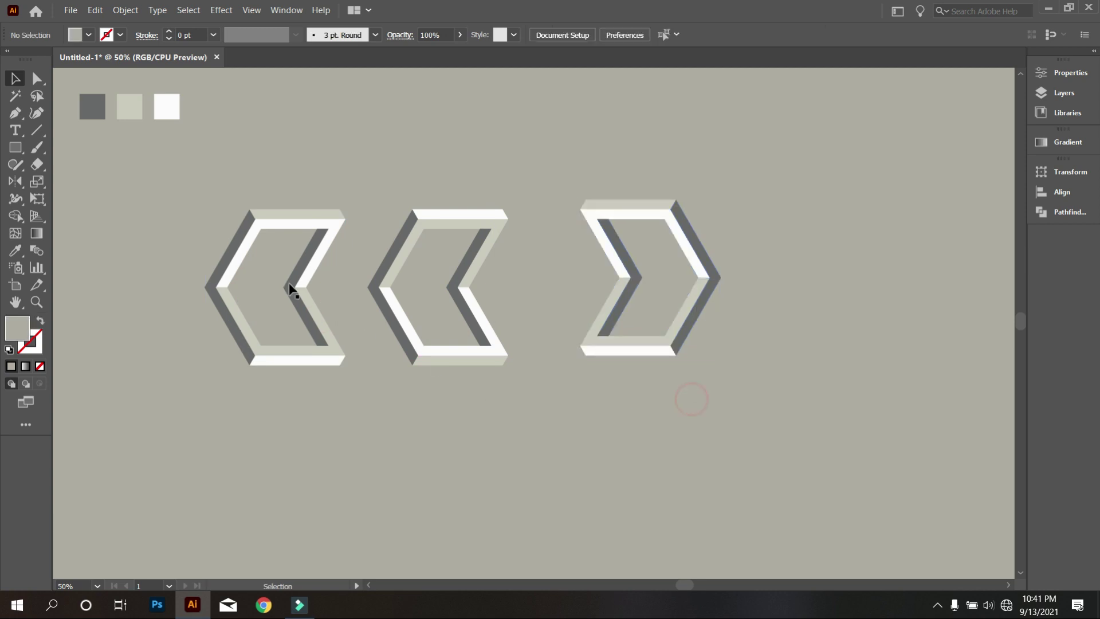
left_click_drag(173, 194, 339, 387)
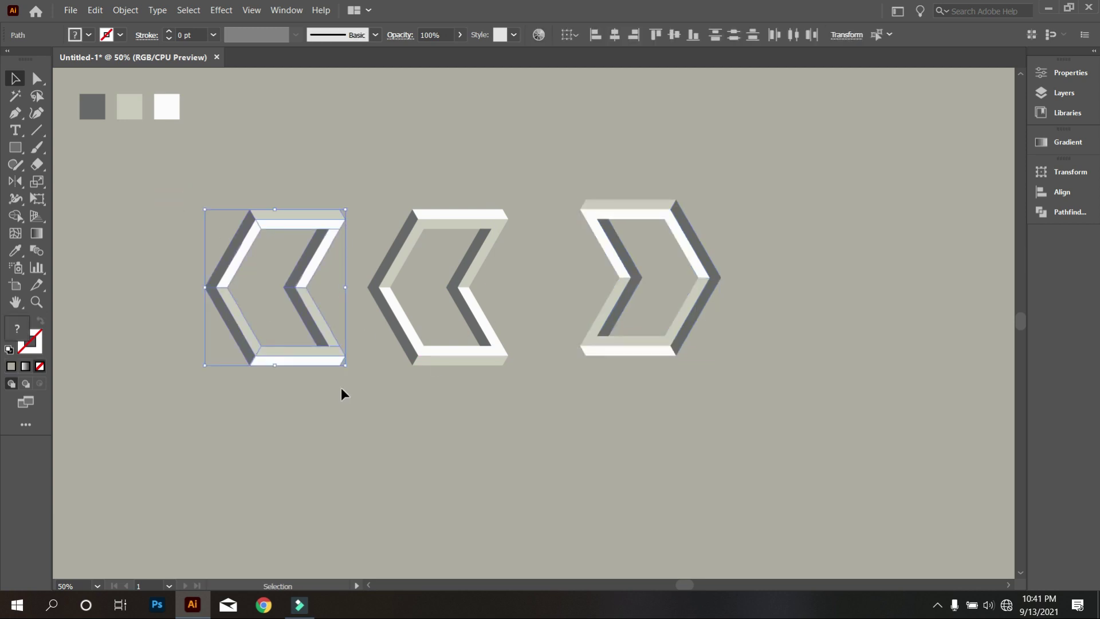
key("Delete")
- Group the pieces of the right chevron and of the left chevron separately
left_click_drag(575, 157, 734, 366)
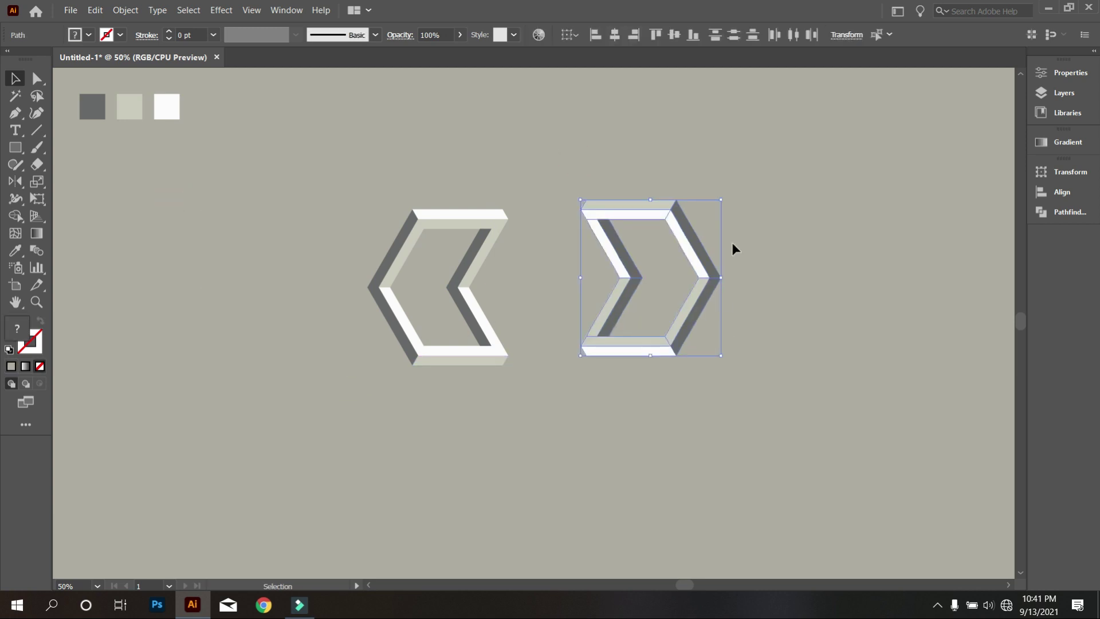
right_click(751, 226)
left_click(798, 316)
left_click_drag(337, 173, 531, 388)
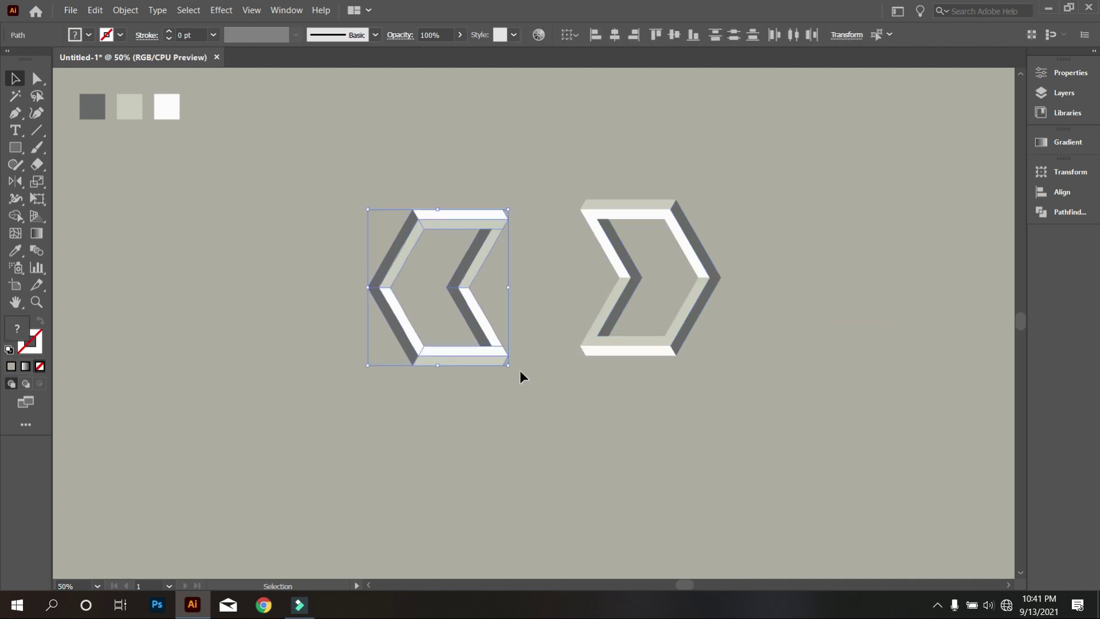
right_click(516, 272)
left_click(572, 366)
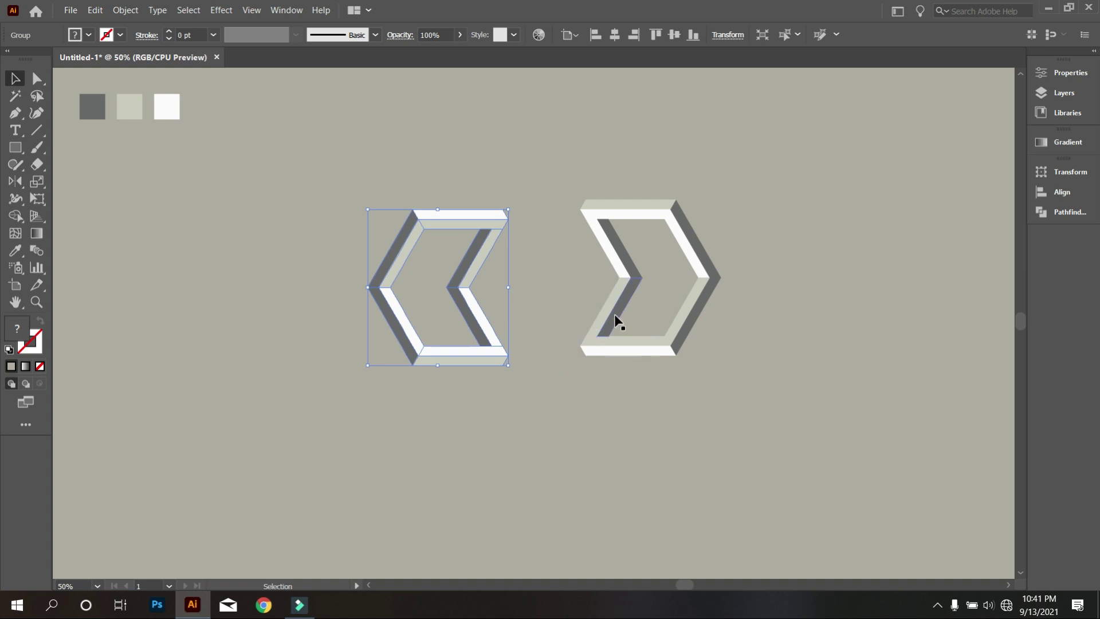
left_click(364, 157)
- Align both groups on vertical and horizontal centres, then nudge one sideways to interlock
left_click_drag(240, 157, 740, 403)
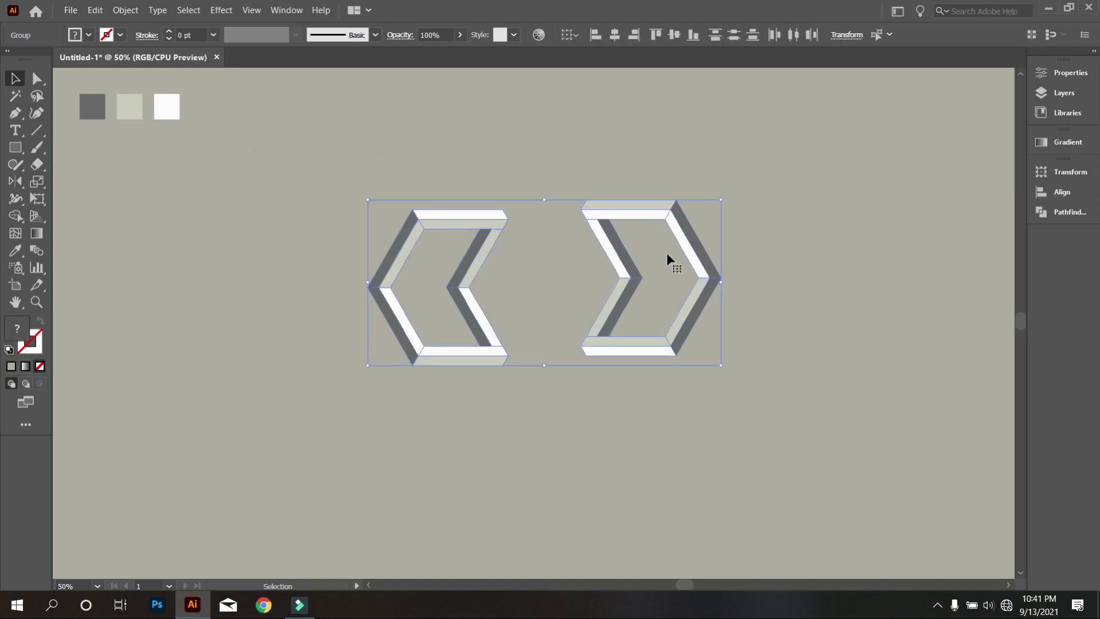
left_click(675, 34)
left_click(610, 36)
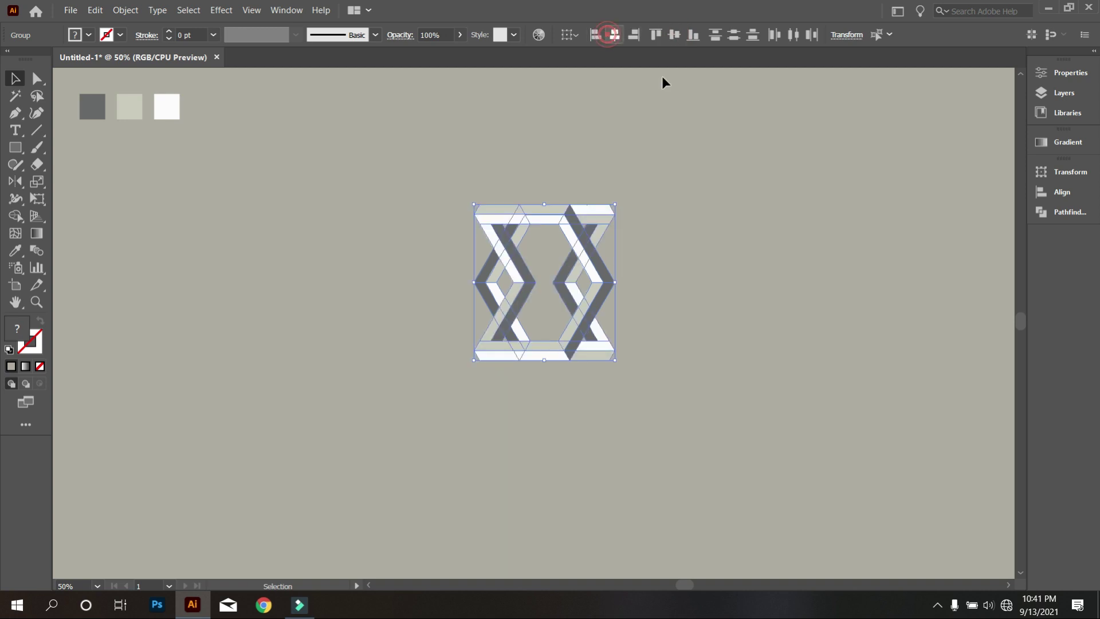
left_click(776, 177)
left_click(603, 285)
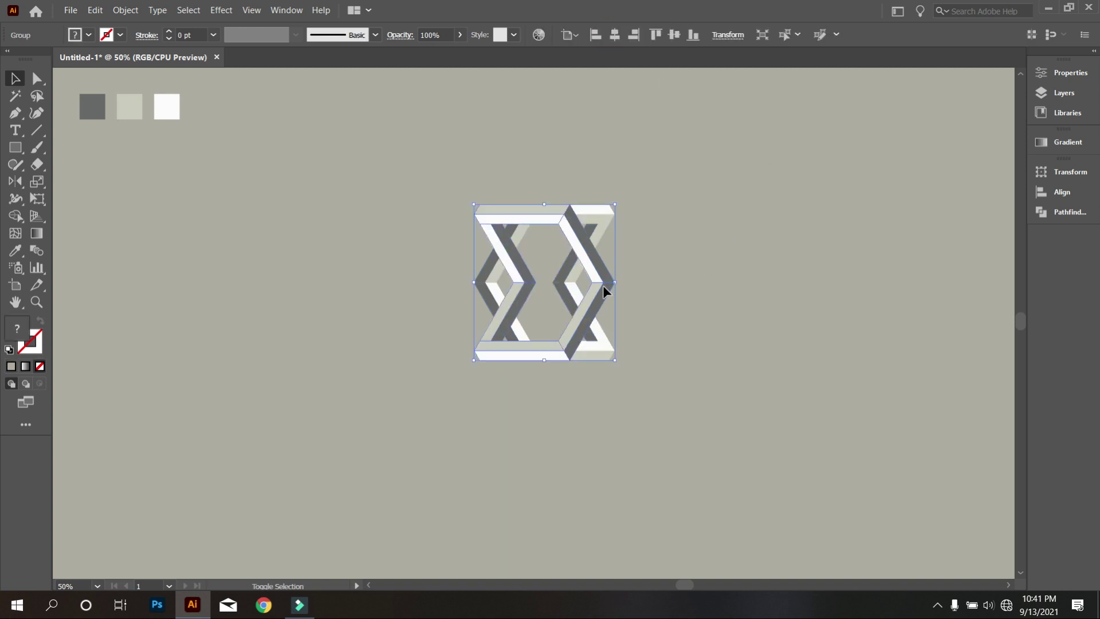
key("shift+Right")
key("shift+Right")
key("shift+Right")
key("shift+Right")
key("shift+Right")
key("shift+Right")
key("shift+Right")
key("shift+Right")
key("shift+Right")
key("shift+Right")
key("shift+Left")
key("shift+Left")
key("shift+Left")
key("shift+Left")
key("shift+Left")
key("shift+Left")
key("shift+Left")
key("shift+Left")
key("shift+Left")
key("shift+Left")
key("shift+Left")
key("shift+Left")
key("shift+Left")
key("shift+Left")
key("shift+Left")
key("shift+Left")
key("shift+Left")
key("shift+Left")
key("shift+Left")
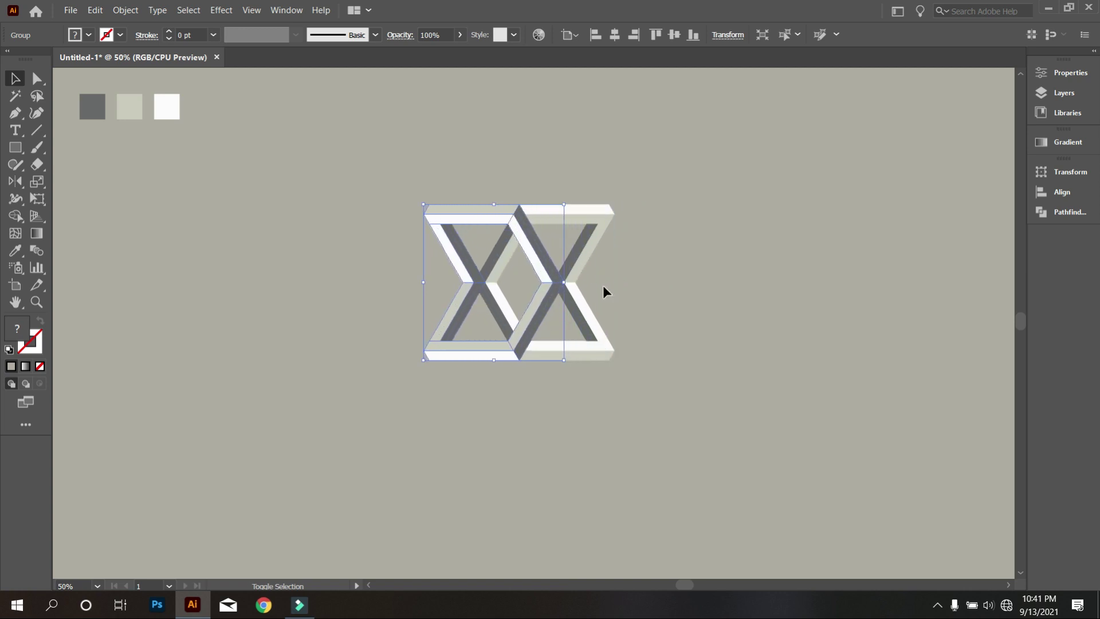
key("shift+Left")
key("shift+Left")
key("shift+Left")
key("shift+Left")
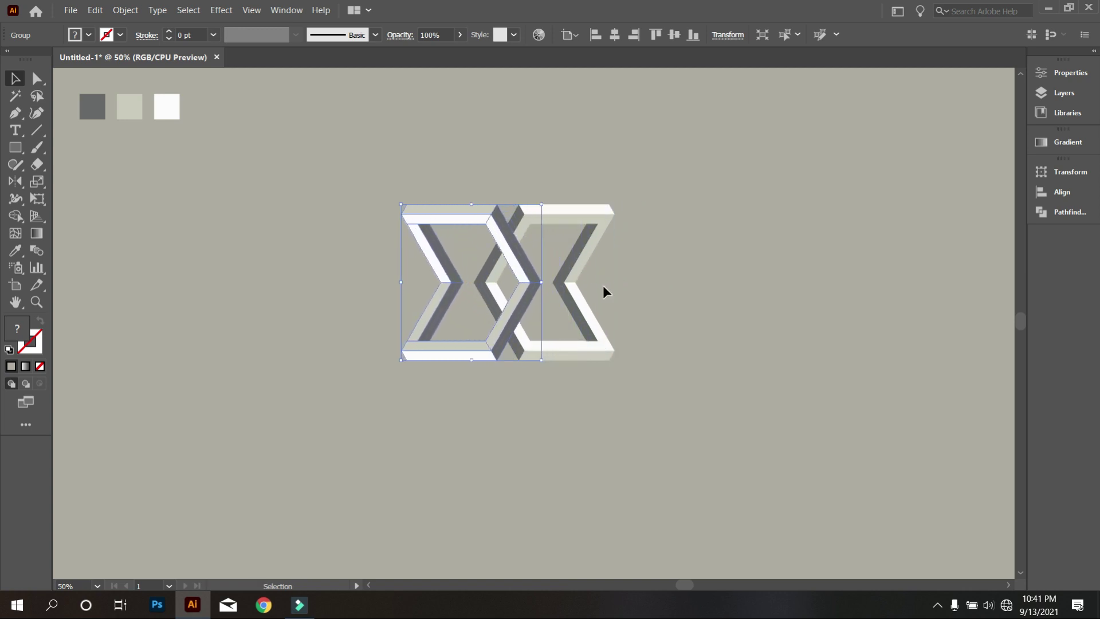
left_click(720, 397)
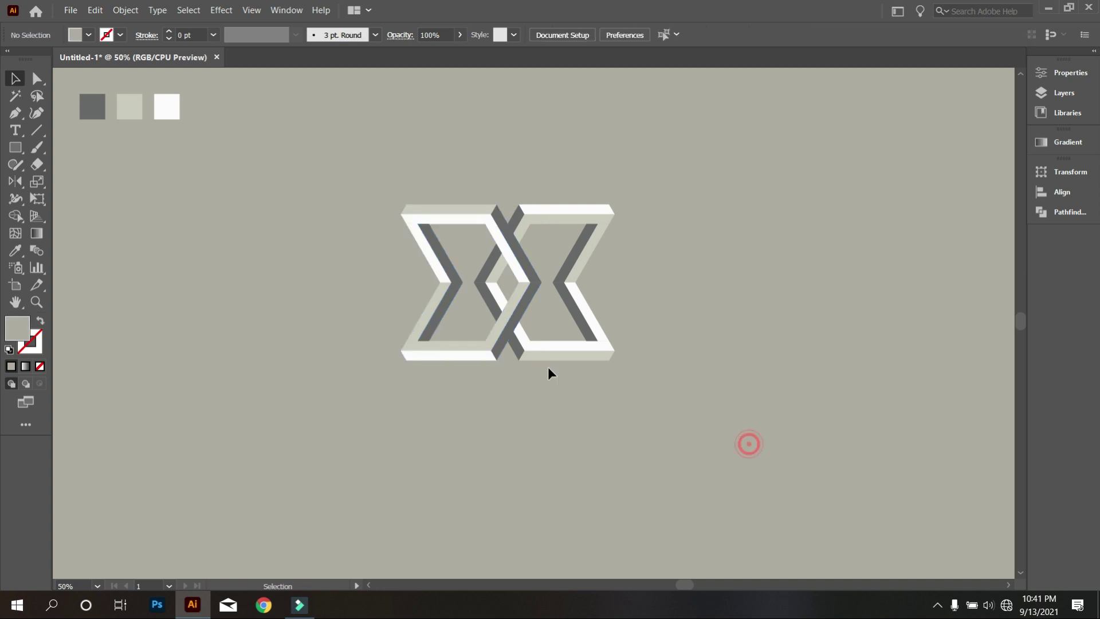
left_click_drag(486, 266, 682, 449)
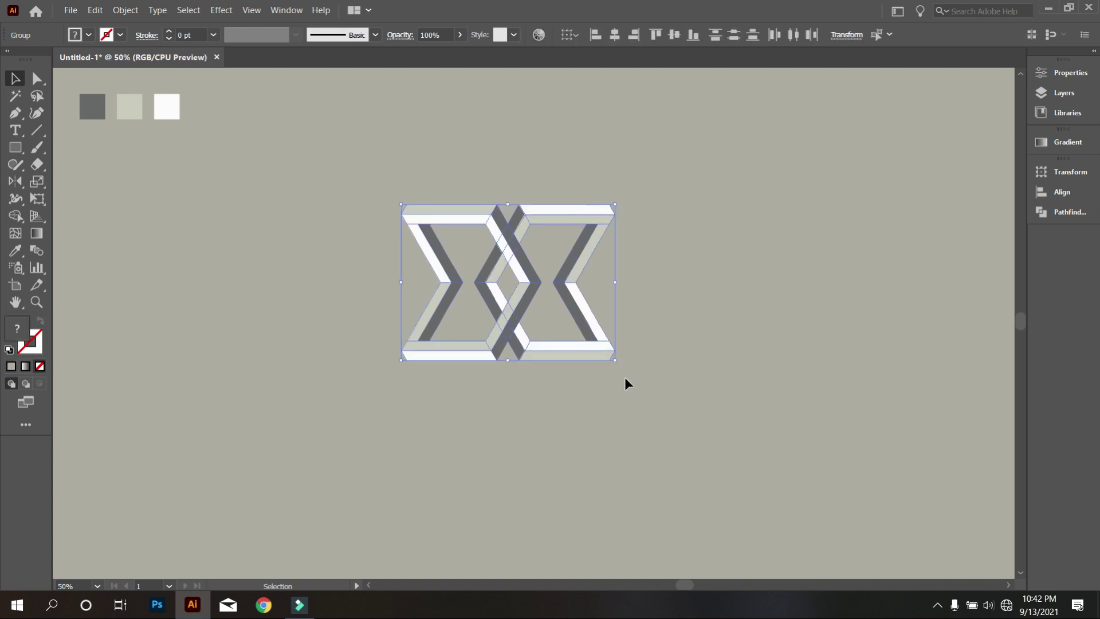
- Delete the overlapping crossing pieces, including the white centre diagonal, with Shape Builder
scroll(502, 304, "up", 1)
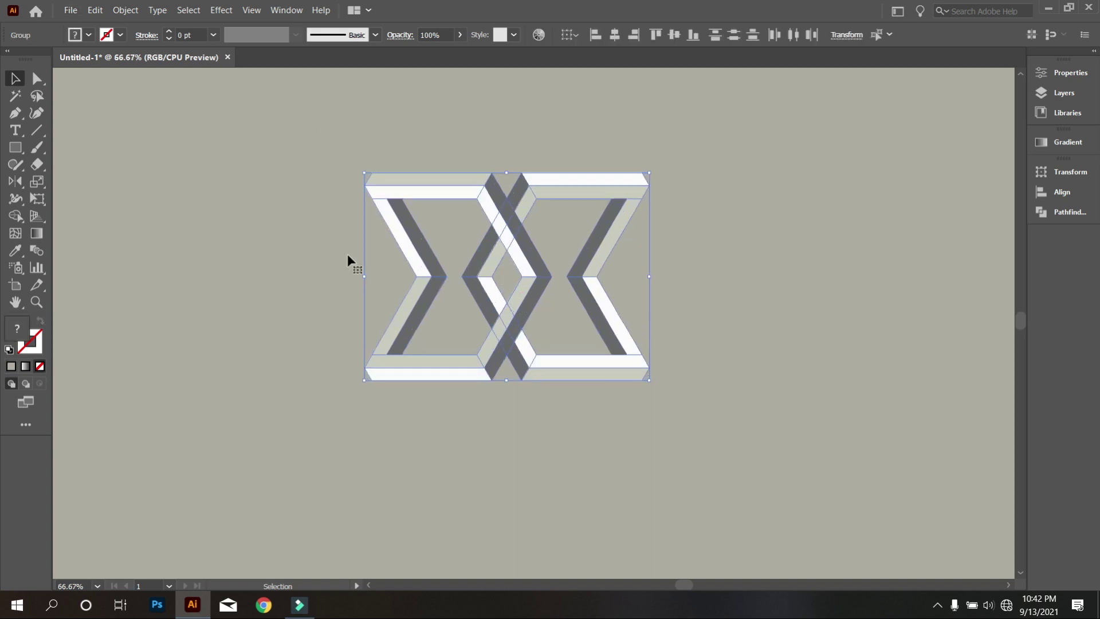
left_click(15, 216)
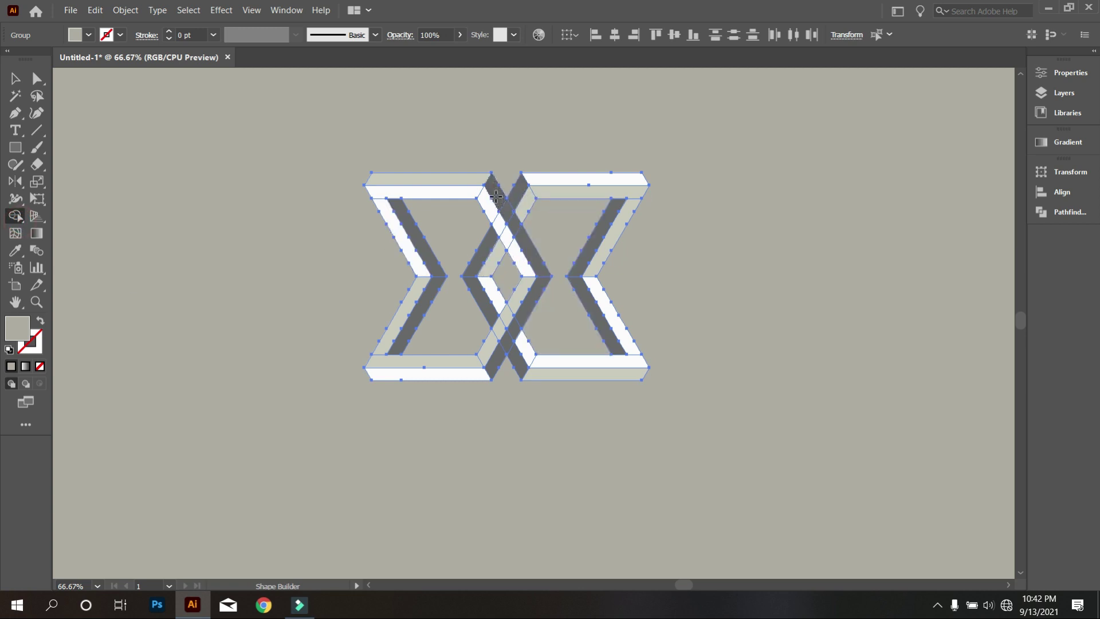
scroll(520, 237, "up", 1)
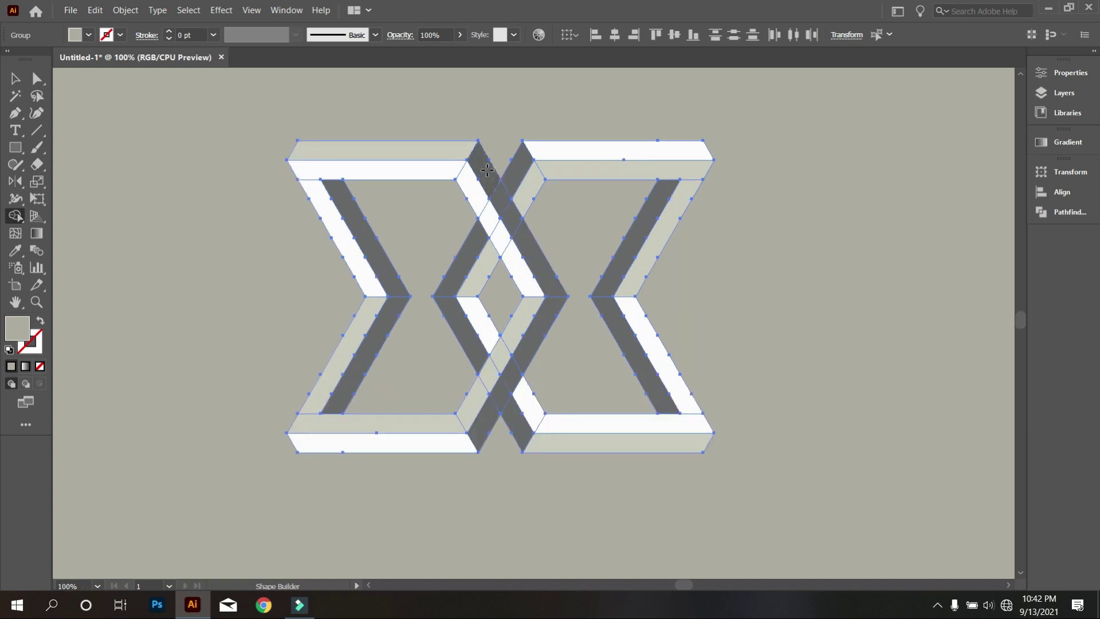
left_click_drag(489, 182, 521, 204, "alt")
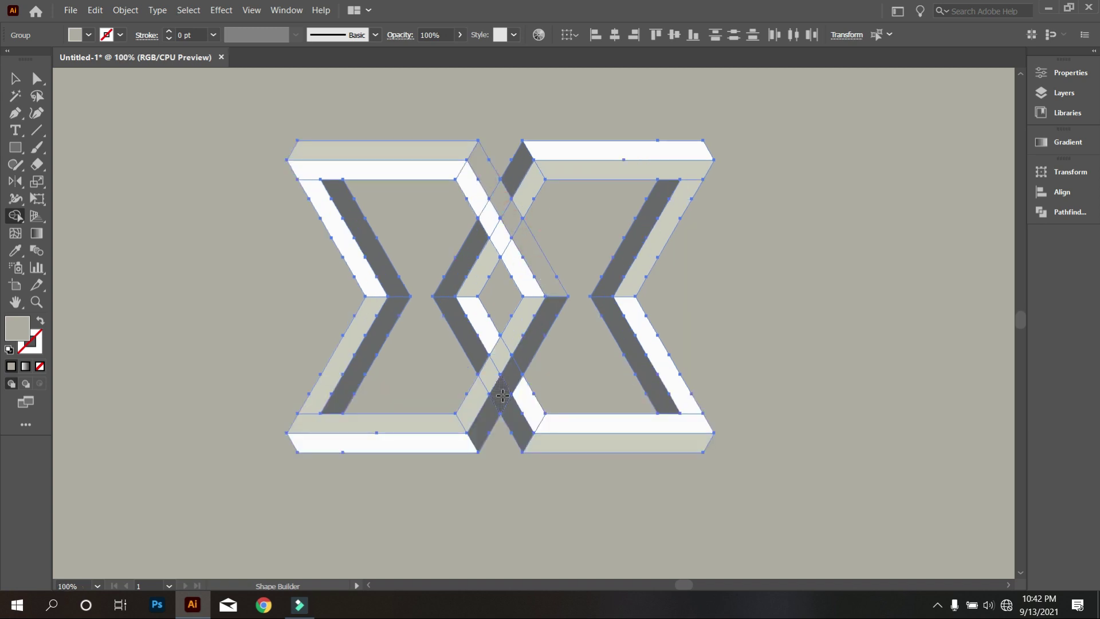
scroll(487, 197, "down", 1)
left_click(480, 191, "alt")
left_click(517, 245, "alt")
left_click(491, 361, "alt")
left_click(521, 376, "alt")
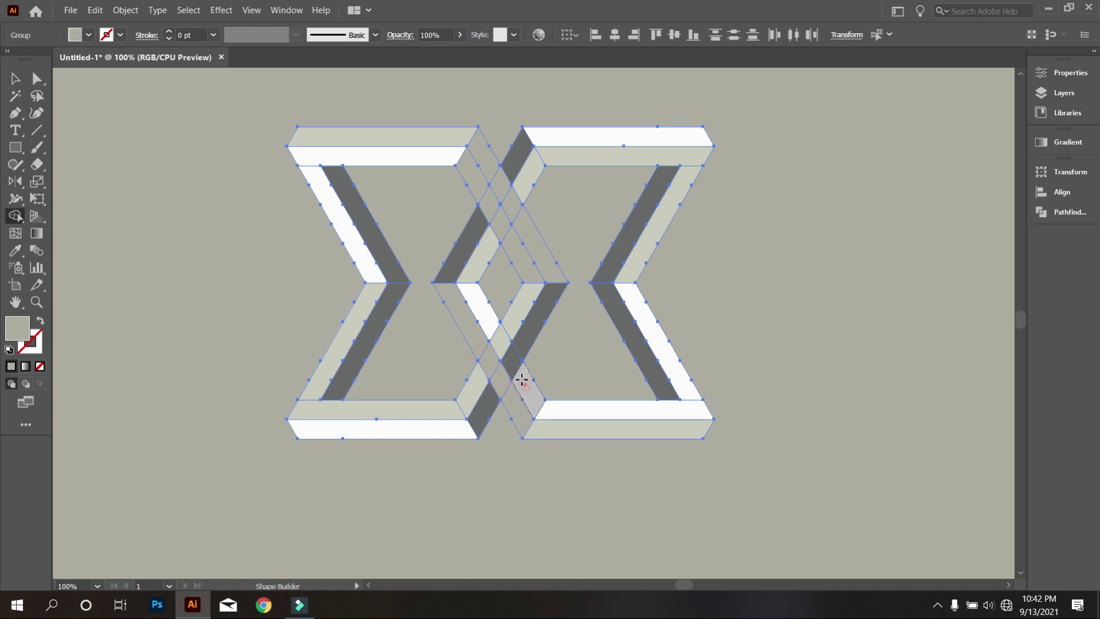
scroll(492, 324, "down", 1)
- Fill the small top and lower patches at the crossing with sampled white
key("v")
left_click(492, 235)
right_click(492, 235)
left_click(512, 283)
left_click(491, 235)
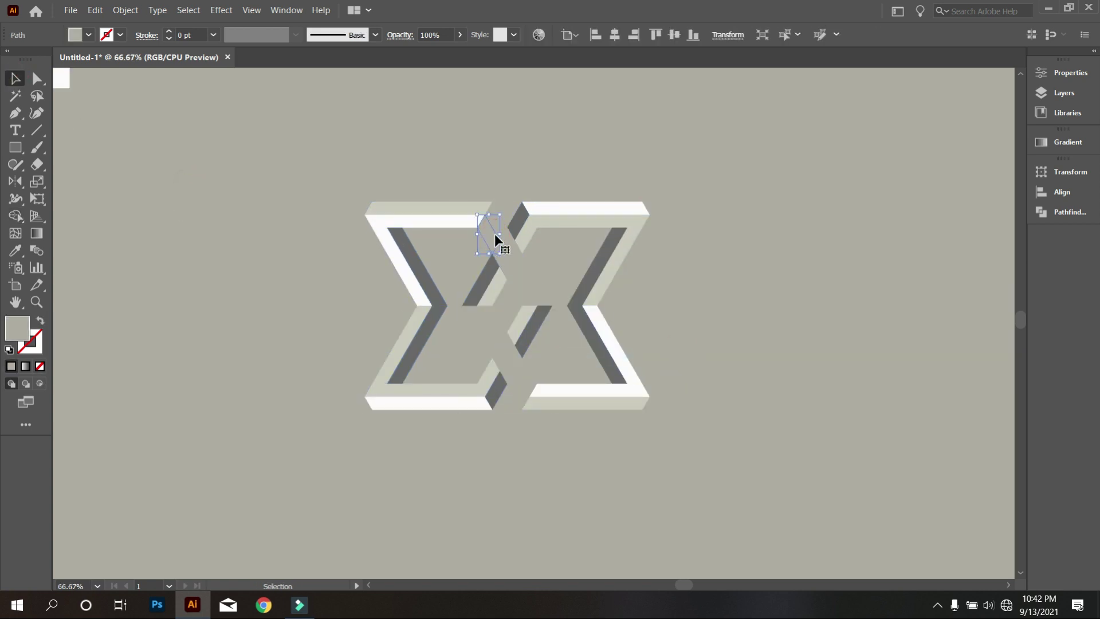
key("i")
left_click(429, 221)
left_click(504, 265, "ctrl")
left_click(498, 248)
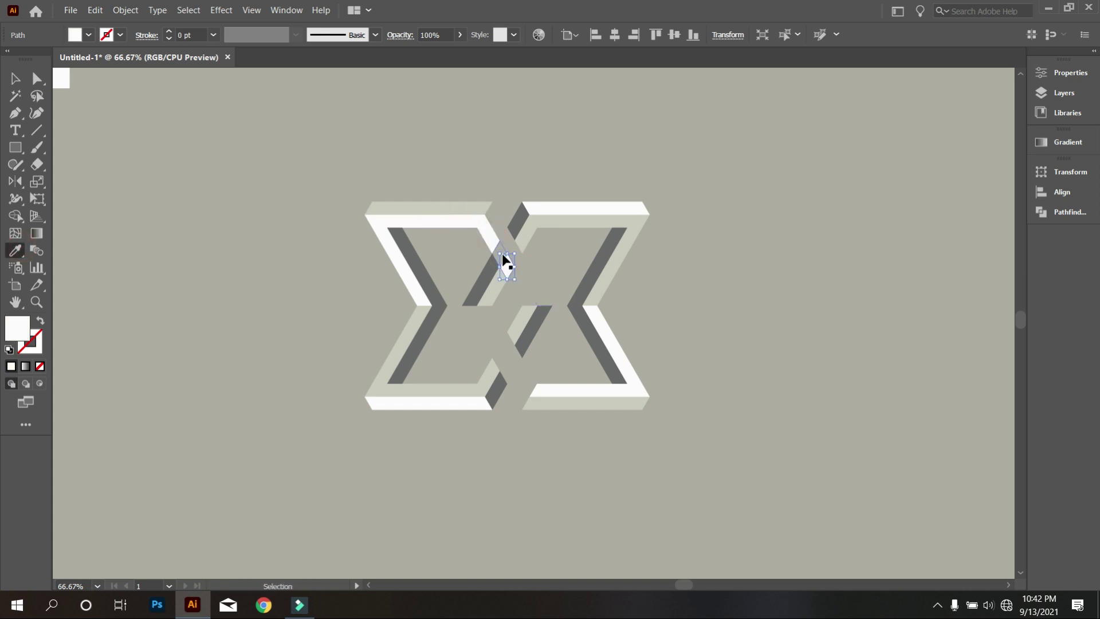
- Unlock all objects with Object > Unlock All
scroll(505, 262, "up", 3)
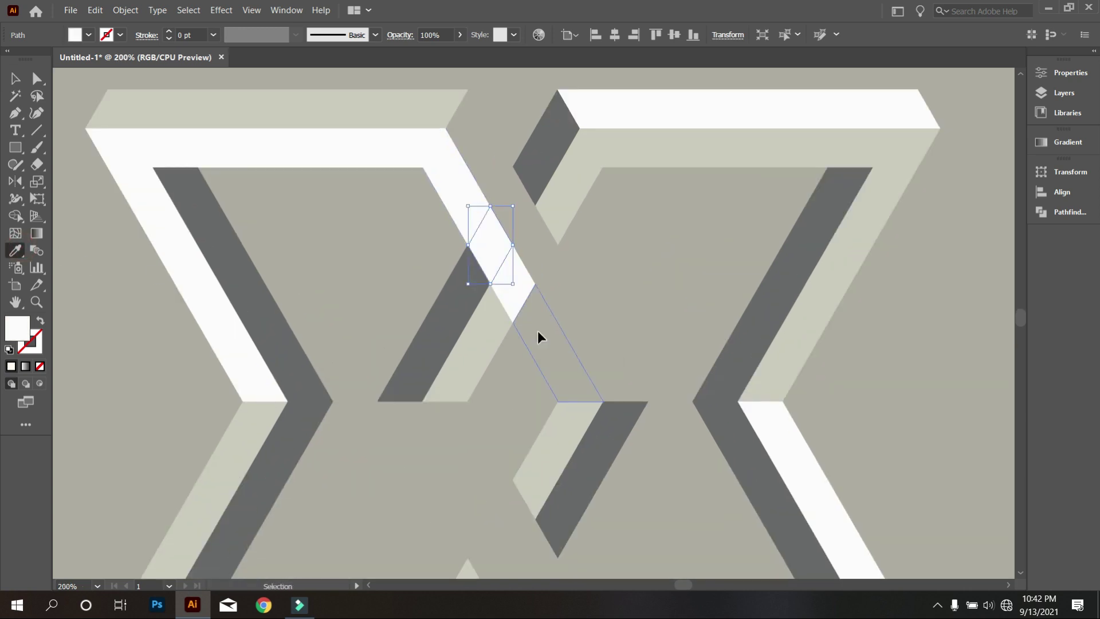
scroll(538, 331, "down", 3)
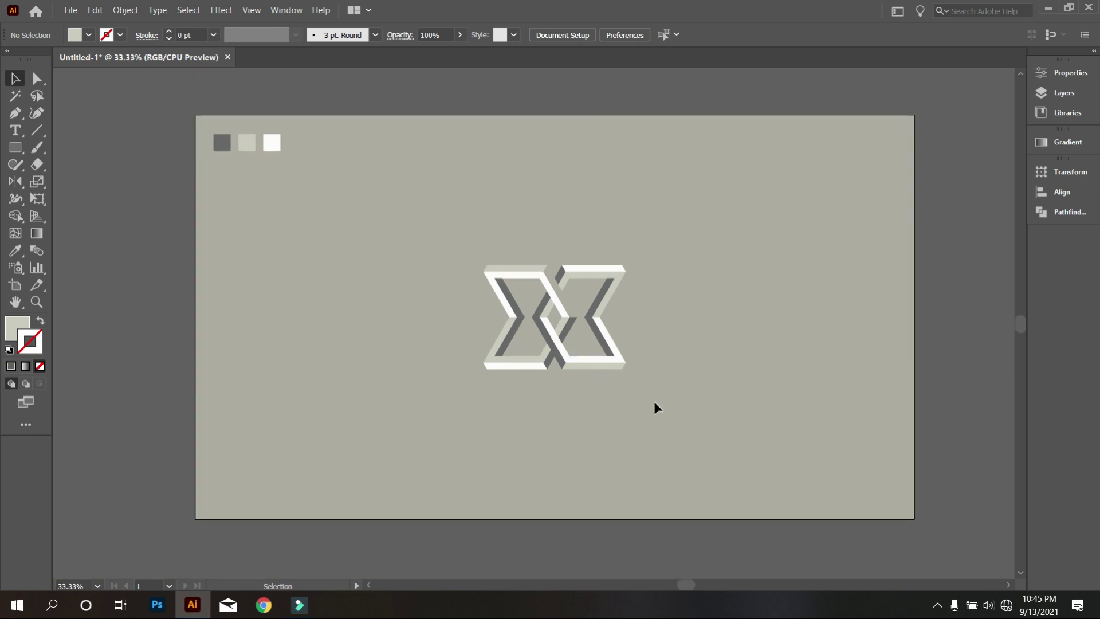
left_click(126, 10)
left_click(184, 113)
left_click(555, 290)
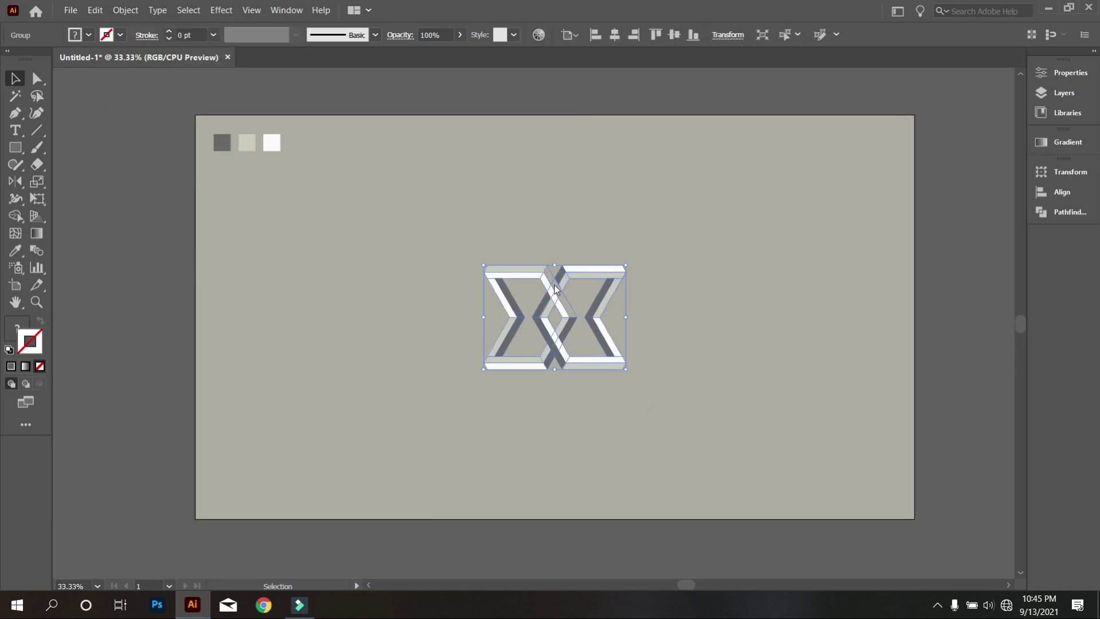
- Fill the small top-crossing patch with the adjoining pale grey-green tone, then deselect everything
left_click(614, 152)
scroll(563, 272, "up", 2)
left_click(562, 271)
scroll(534, 228, "up", 3)
scroll(534, 228, "down", 3)
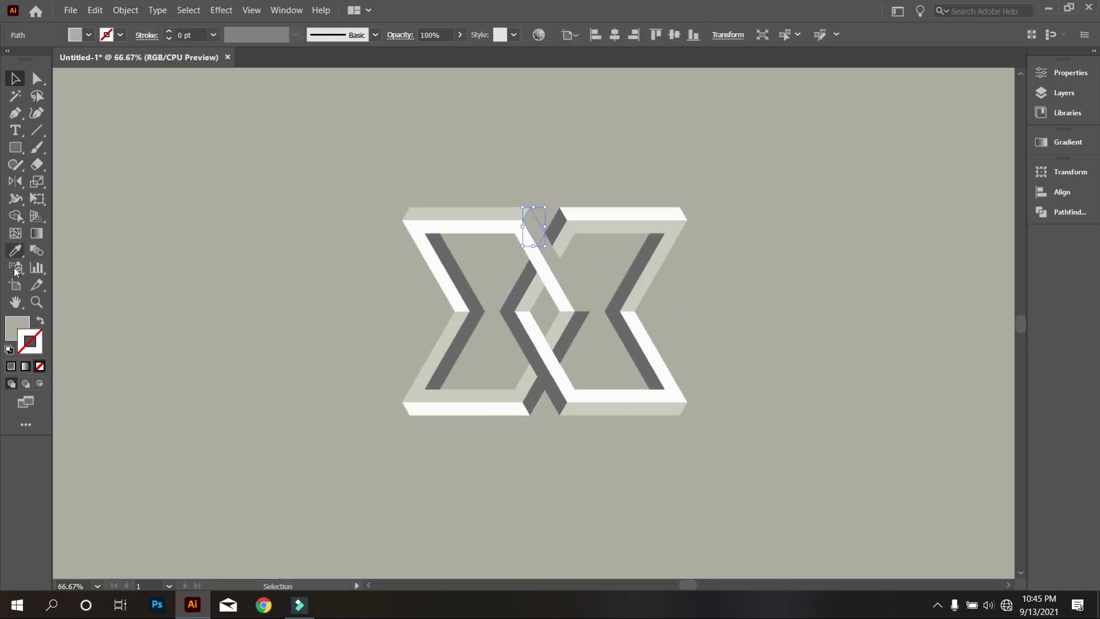
left_click(16, 251)
scroll(94, 135, "down", 3)
scroll(401, 166, "up", 5)
left_click(399, 165)
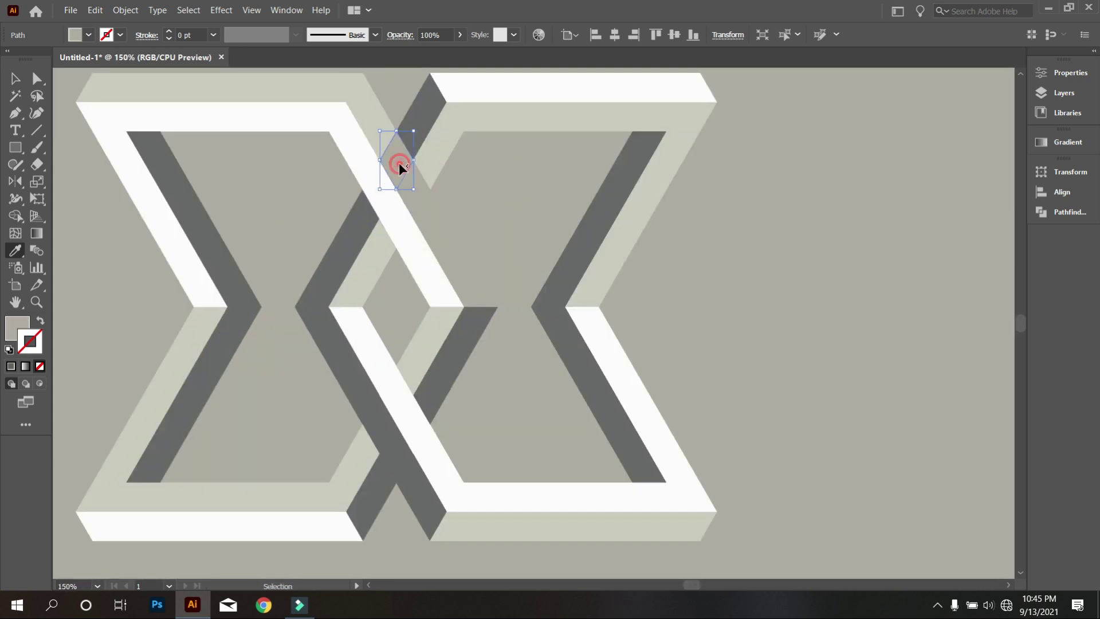
scroll(487, 352, "down", 3)
key("v")
key("ctrl+shift+a")
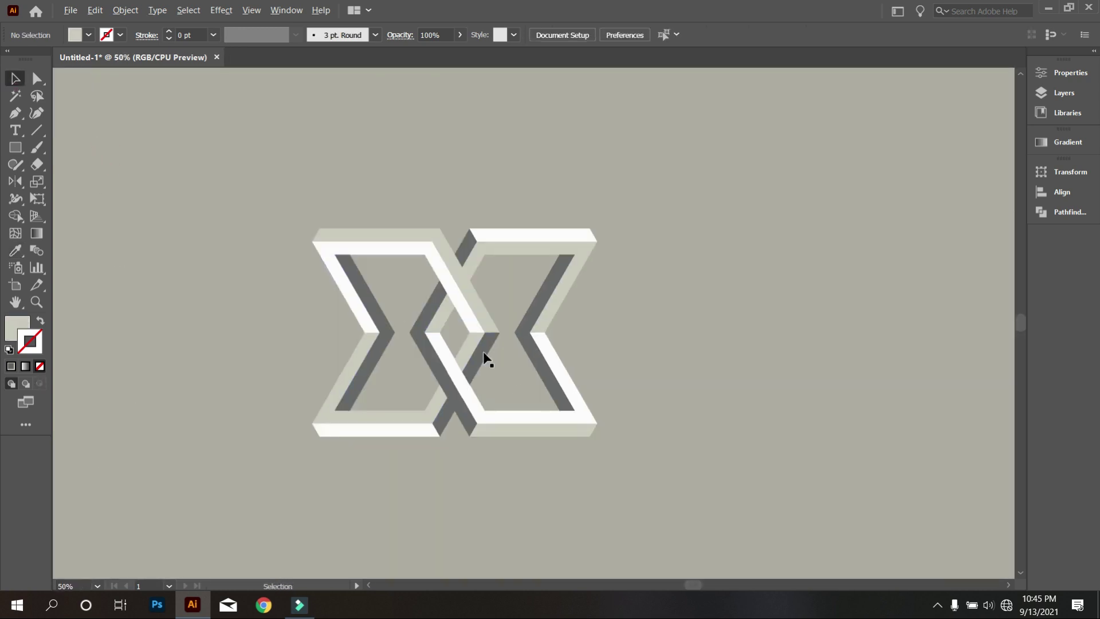
scroll(483, 352, "down", 1)
scroll(507, 465, "down", 1)
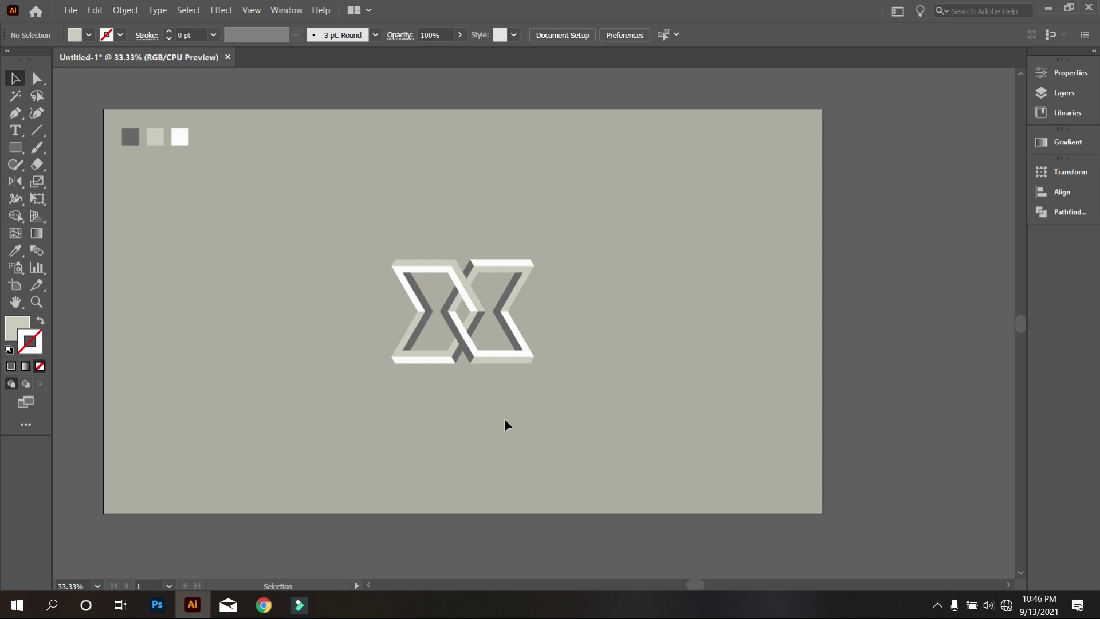
scroll(415, 398, "up", 2)
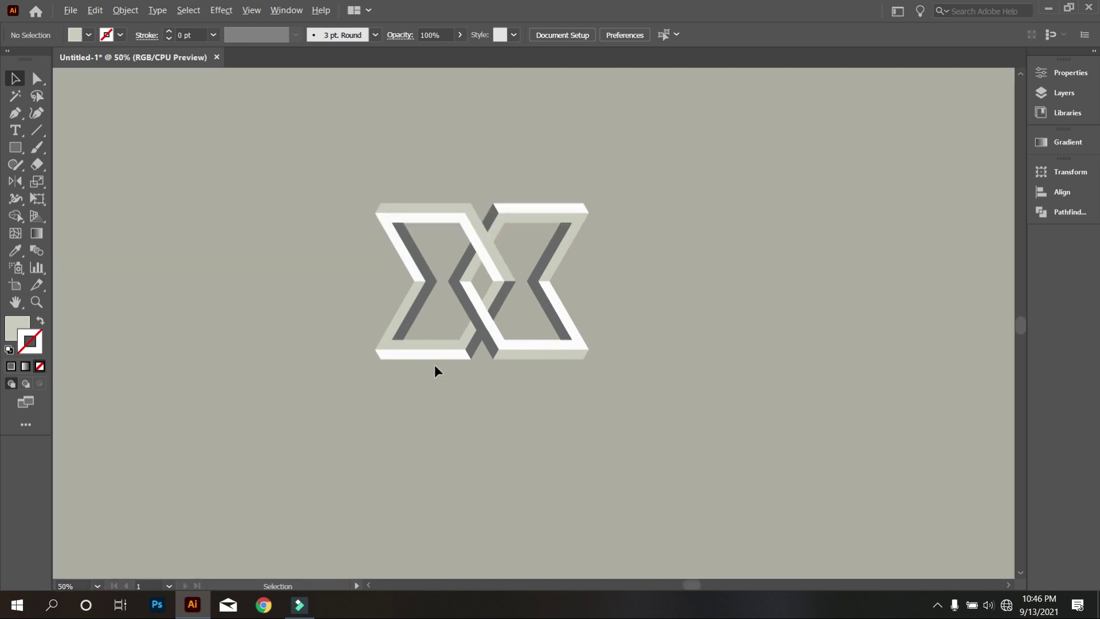